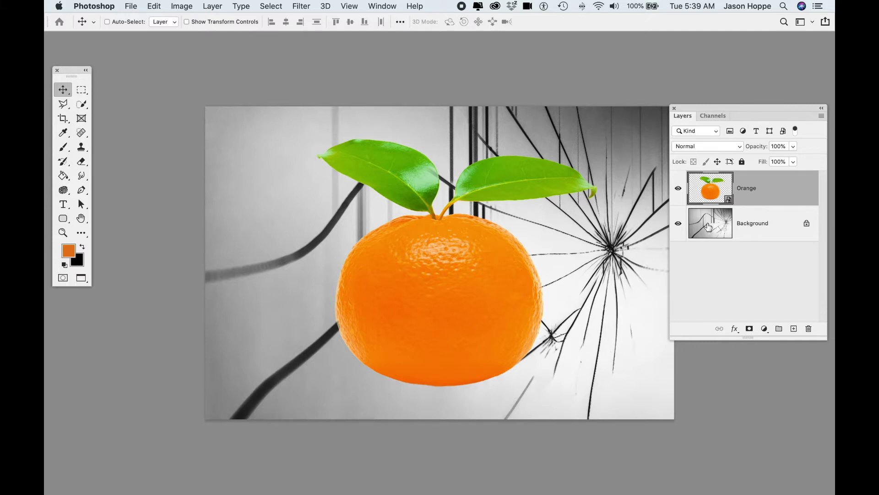
- Hide and reshow the cracked-glass Background to check the orange, then switch to the shards document
click(678, 224)
click(678, 224)
key(ctrl+Tab)
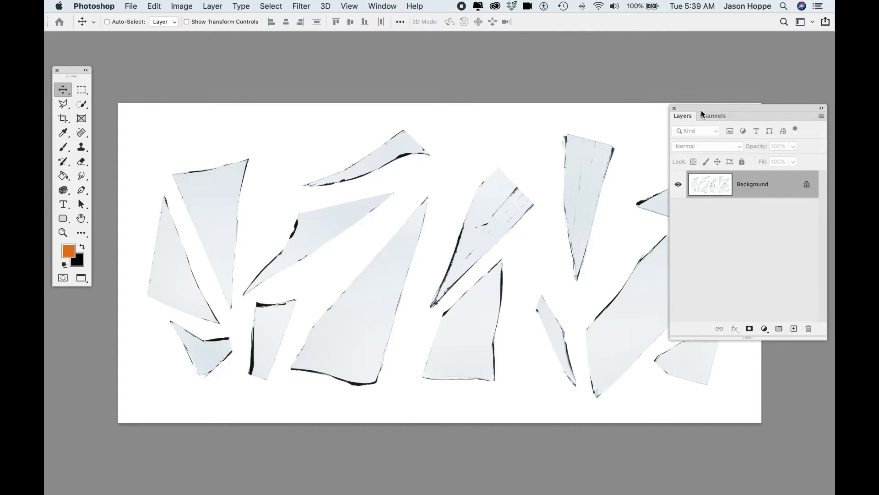
- Unlock the shards' Background into Layer 0 and open its Blending Options
drag(701, 110, 679, 107)
click(784, 182)
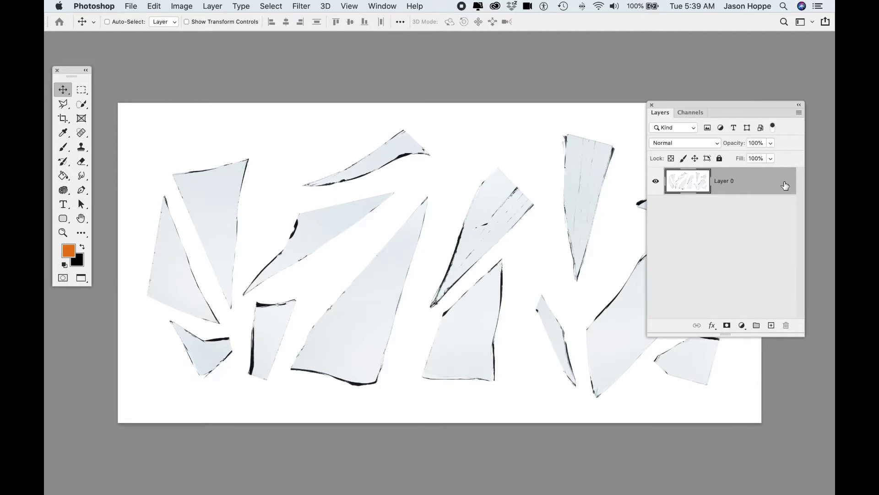
double_click(749, 185)
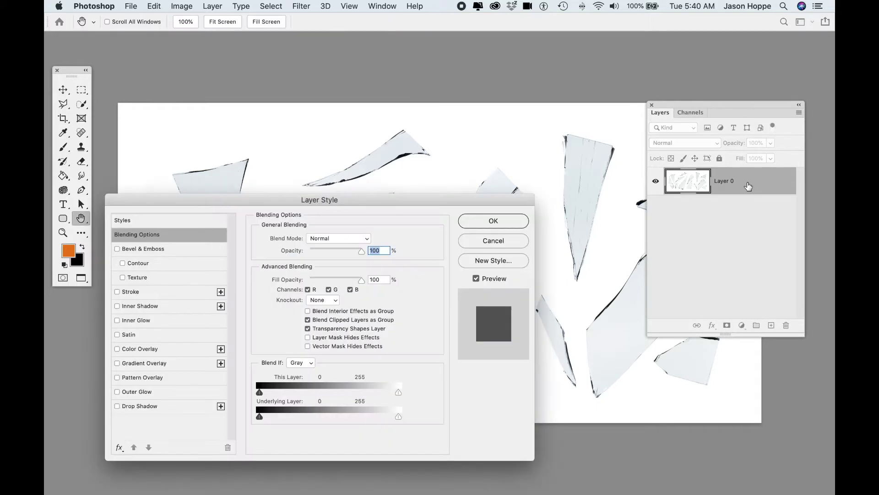
drag(477, 198, 461, 120)
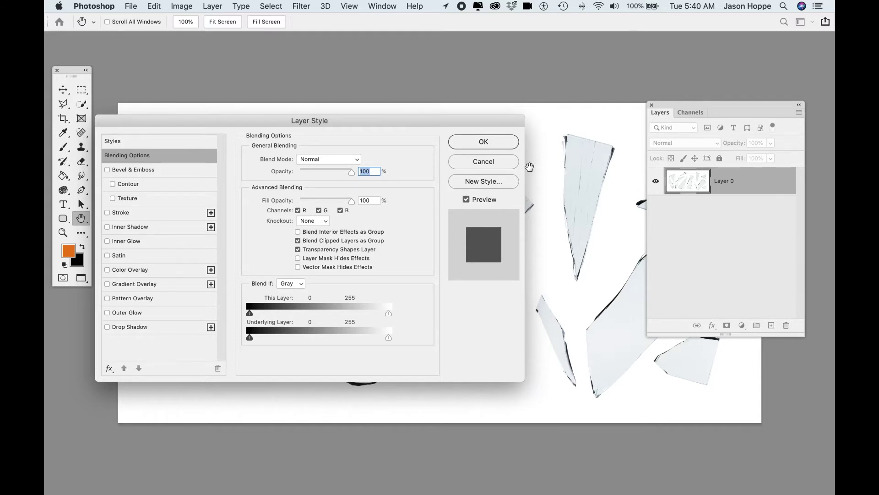
- Split the This Layer white Blend If slider to 229/249 so the white background drops out
drag(386, 314, 386, 313)
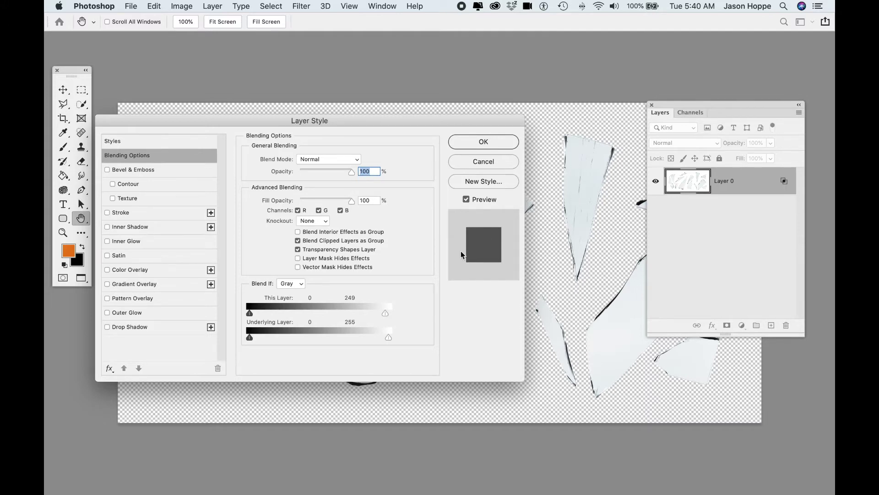
key(alt)
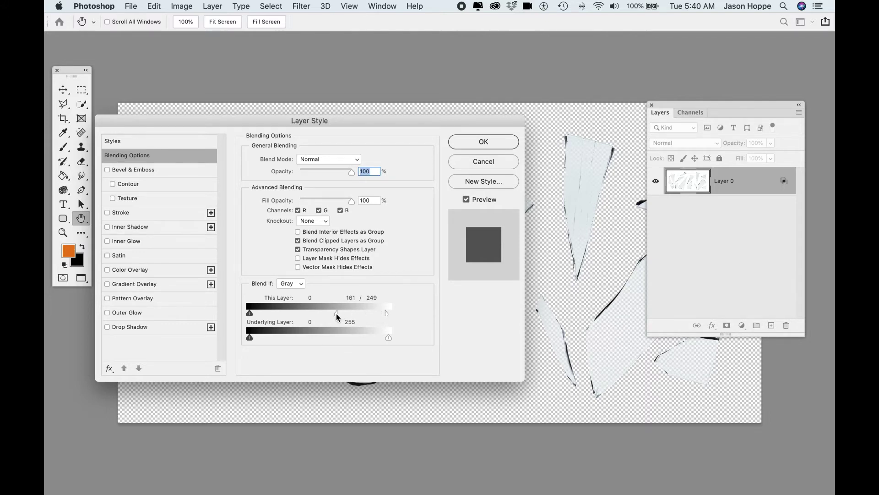
mouse_move(323, 315)
mouse_down()
mouse_move(299, 315)
mouse_move(307, 316)
mouse_up()
drag(370, 315, 304, 315)
drag(376, 313, 371, 314)
drag(371, 313, 378, 313)
drag(381, 311, 373, 313)
click(499, 136)
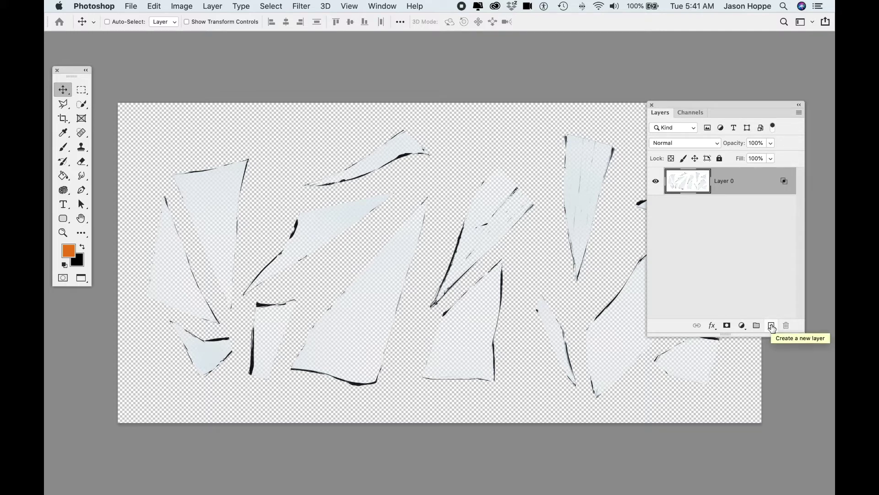
- Add a new Layer 1 below the shards and fill it with the orange foreground colour
key(super)
super+click(771, 326)
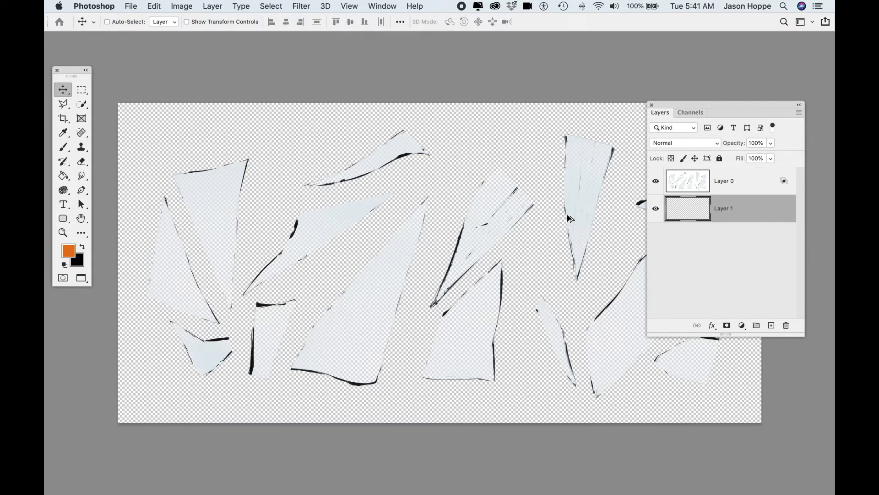
key(alt+BackSpace)
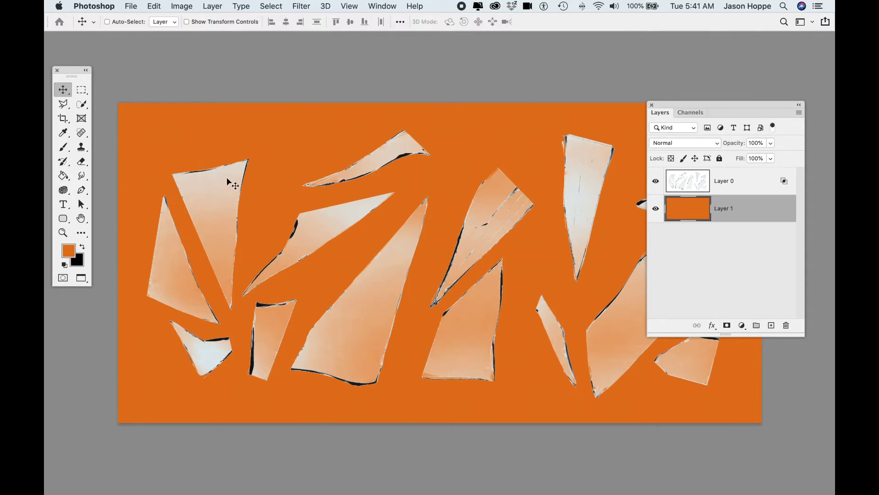
- Lower Layer 0's split white Blend If slider to 206/249 so more orange shows through
click(763, 183)
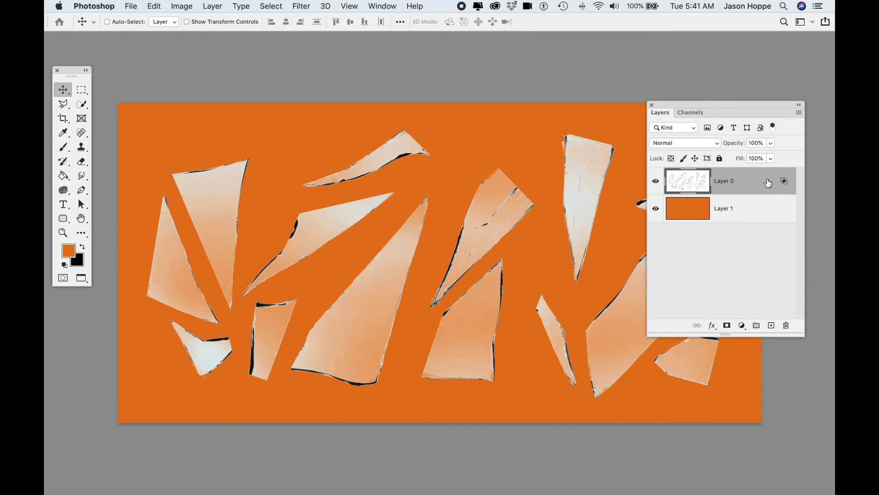
double_click(746, 182)
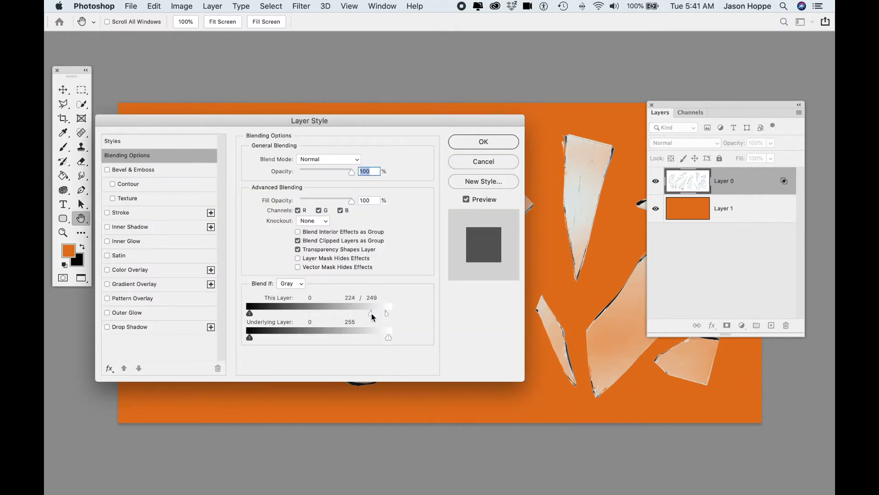
drag(372, 313, 369, 314)
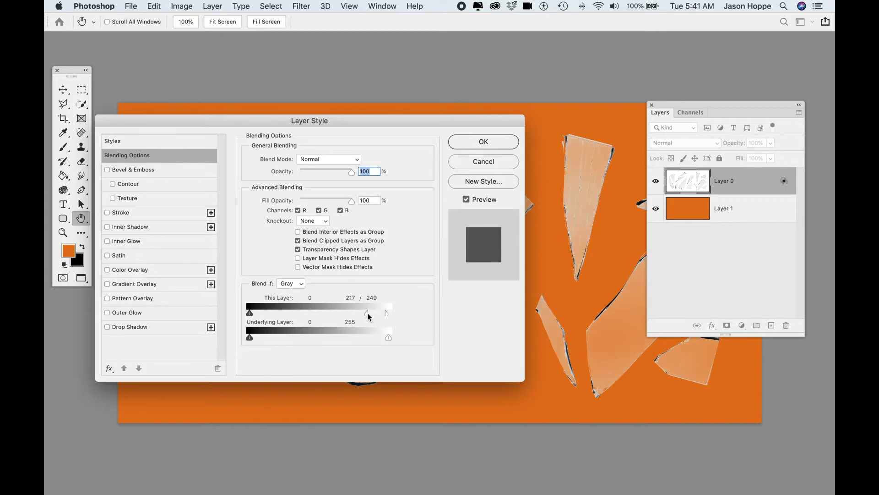
drag(340, 117, 335, 278)
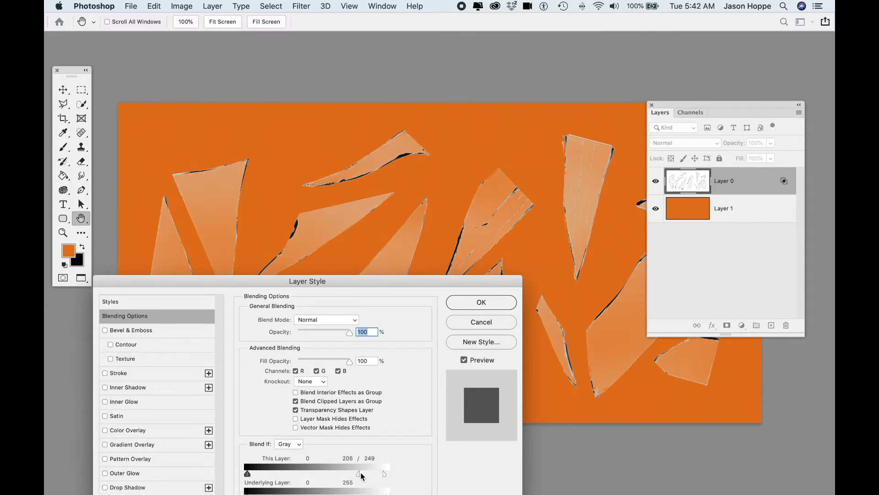
click(481, 303)
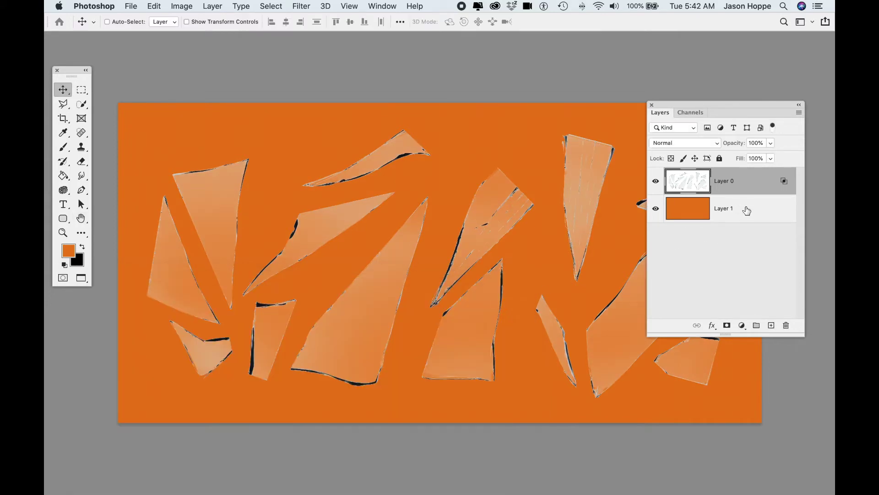
click(746, 210)
- Delete the orange test layer and convert Layer 0 to a Smart Object
click(786, 326)
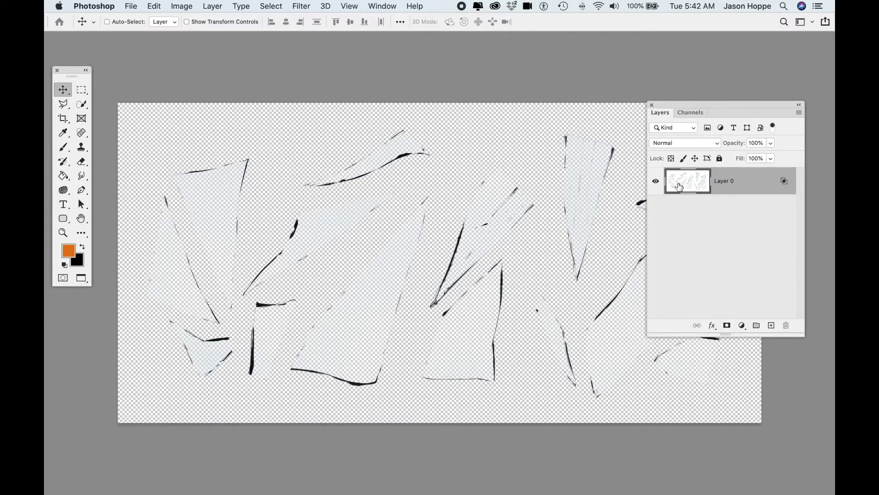
right_click(732, 182)
right_click(735, 183)
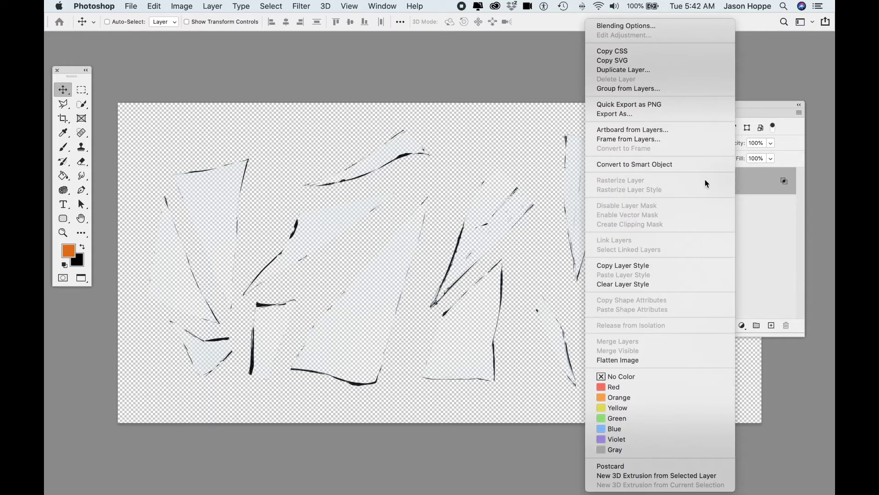
click(675, 165)
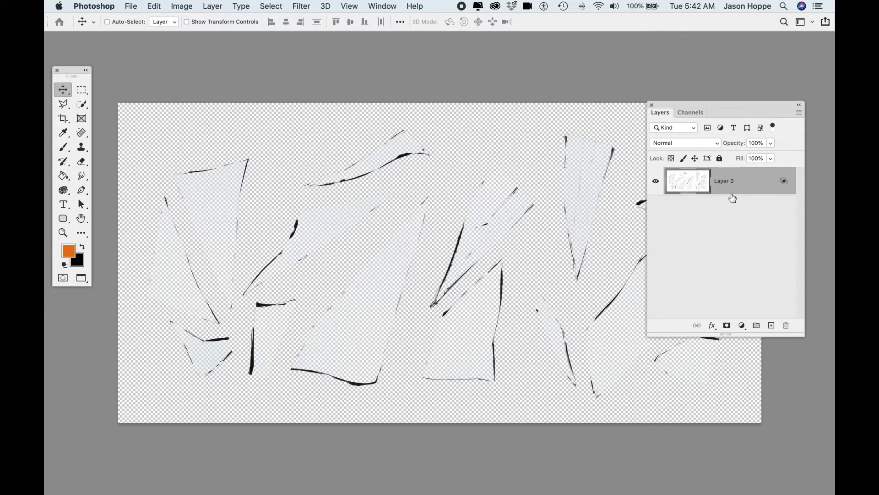
- Try merging Layer 0 with a new empty layer, undo it, and convert Layer 0 again
key(super)
click(772, 326)
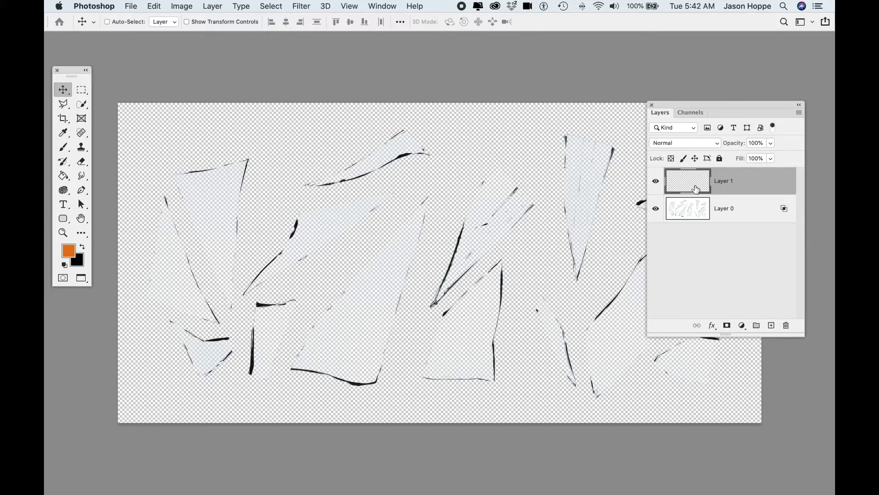
shift+click(725, 218)
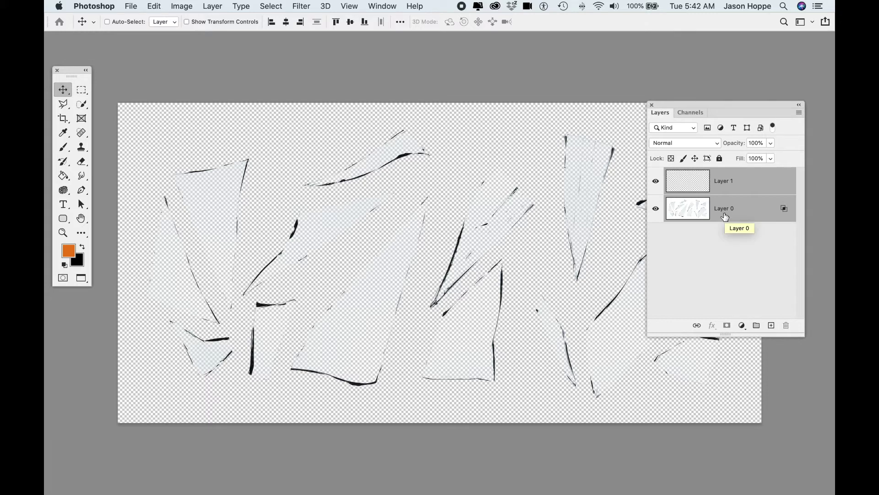
click(799, 113)
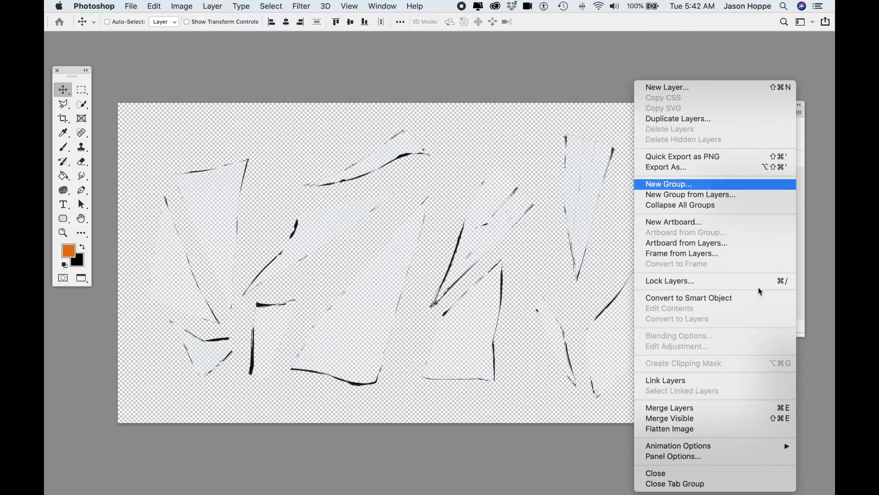
click(738, 409)
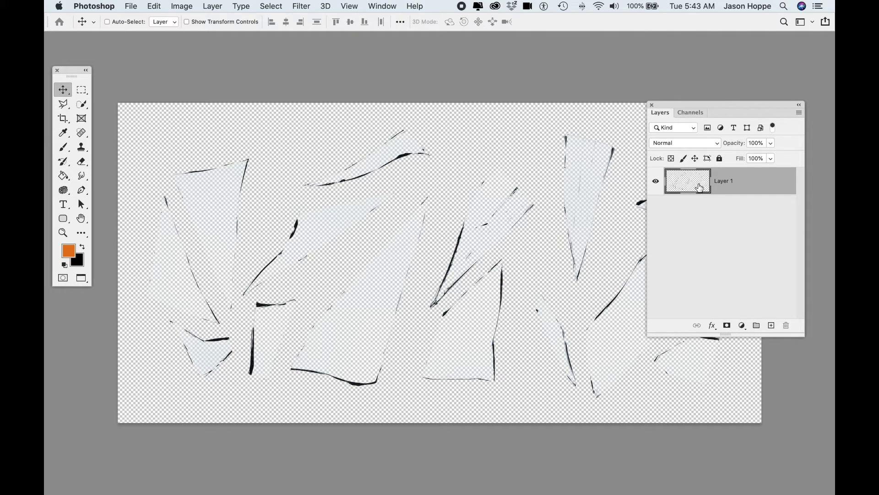
key(super+z)
key(super+z)
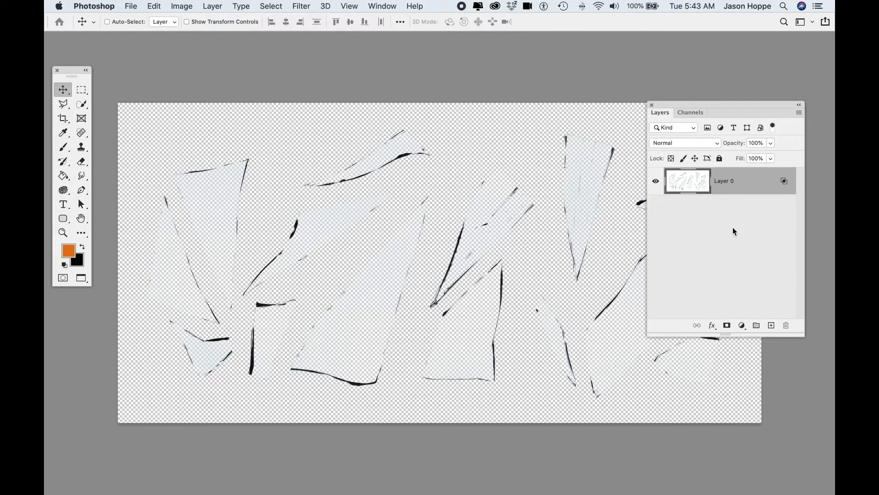
right_click(722, 183)
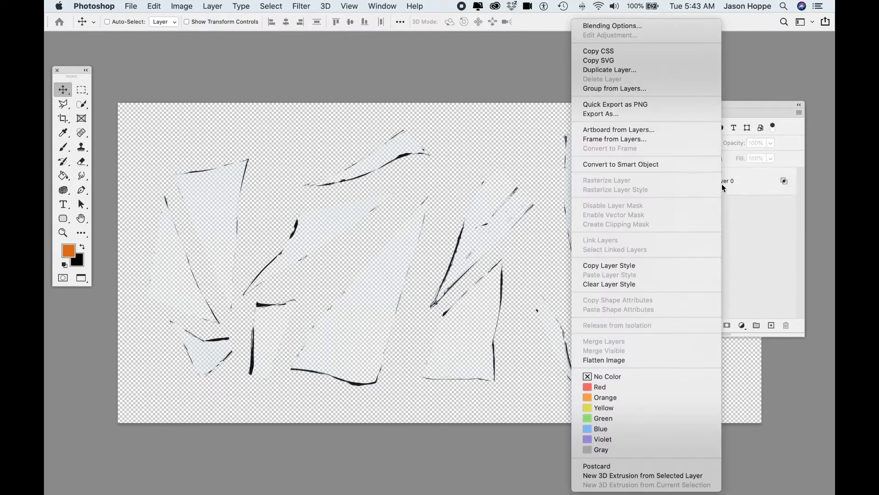
click(667, 166)
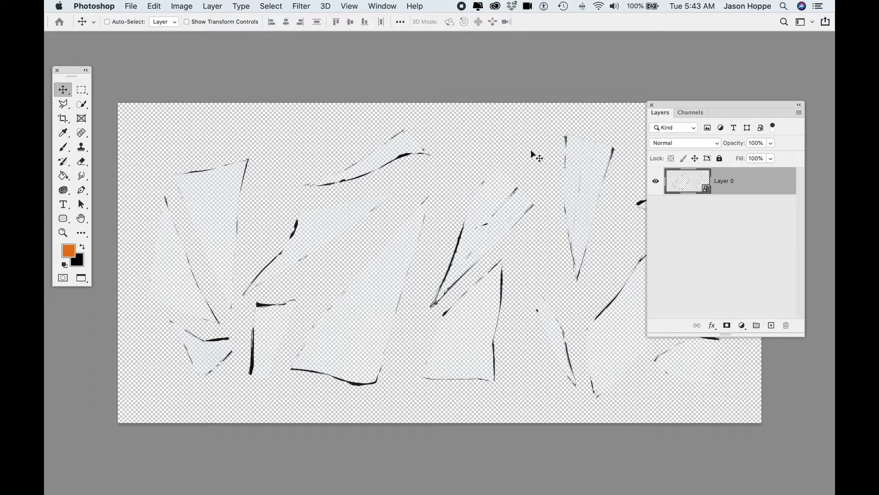
- Duplicate the shards layer into Shattered Glass.psd and switch to that document
right_click(750, 185)
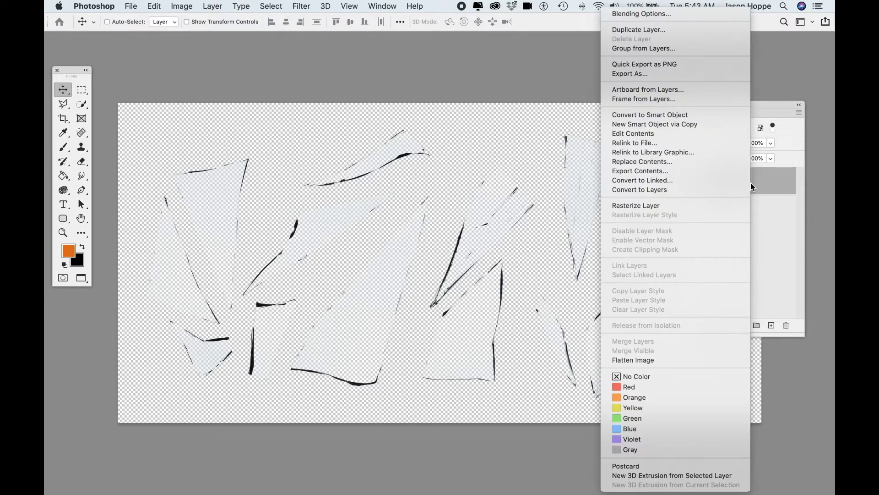
click(630, 30)
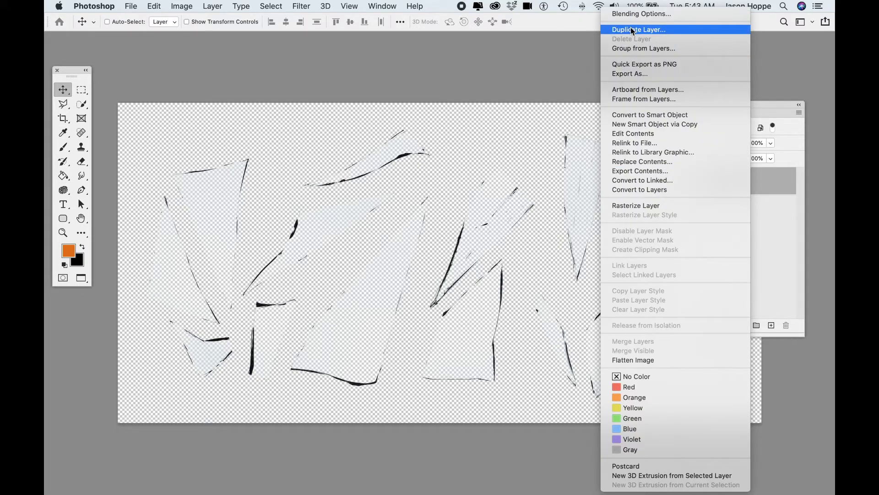
click(432, 211)
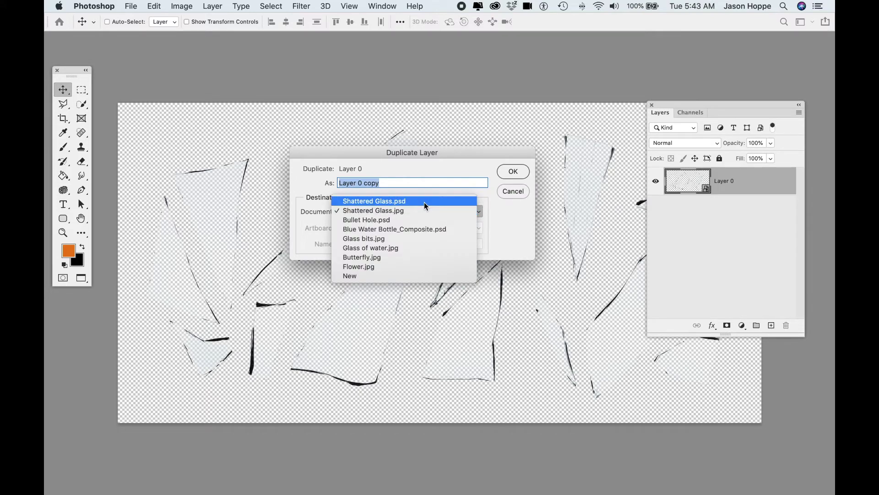
click(424, 202)
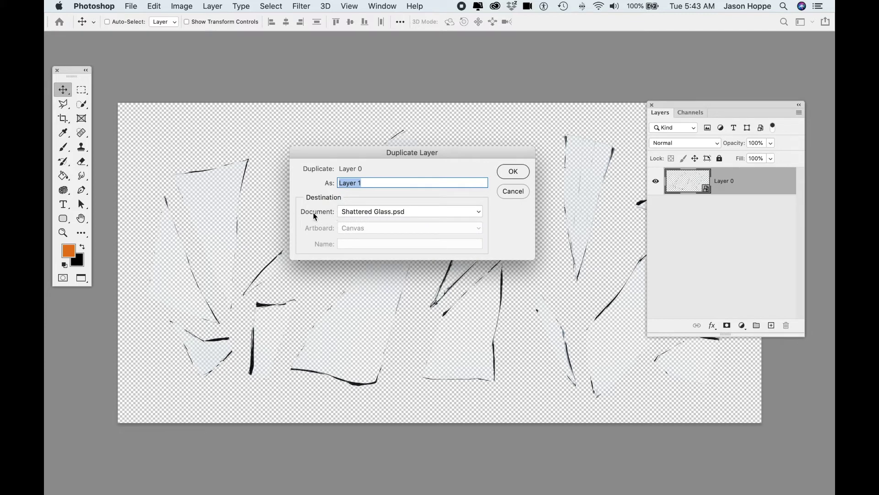
click(513, 172)
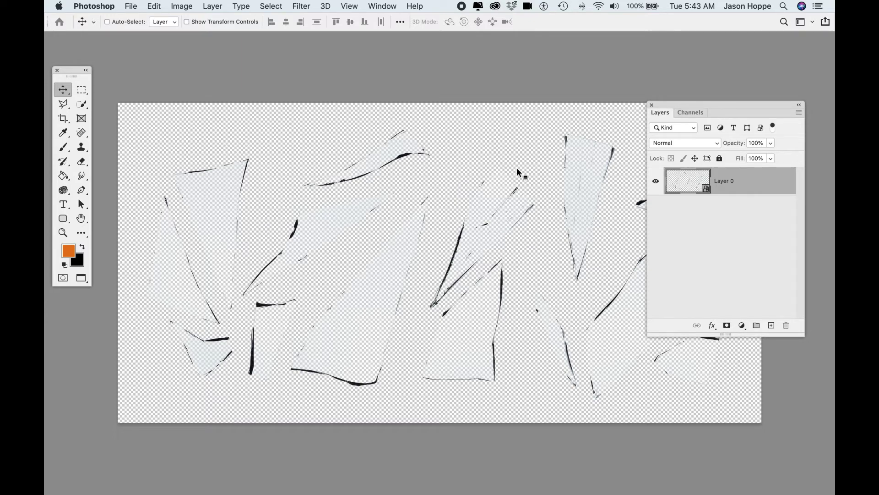
key(ctrl+Tab)
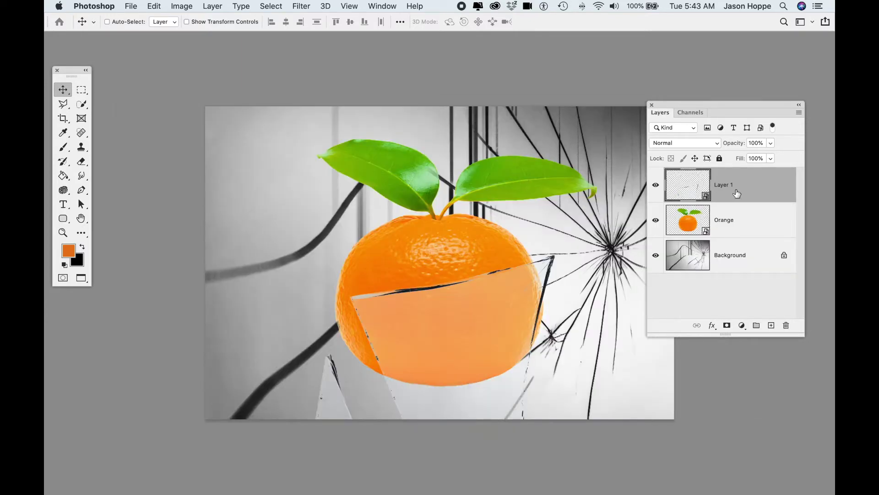
- Scale the shards' Layer 1 down to about 28% with Free Transform and commit
drag(499, 334, 304, 171)
key(super+t)
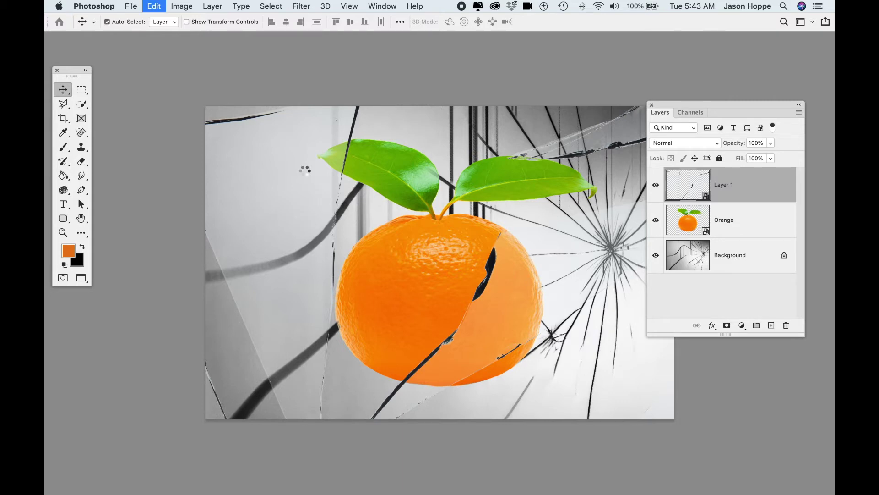
key(super+minus)
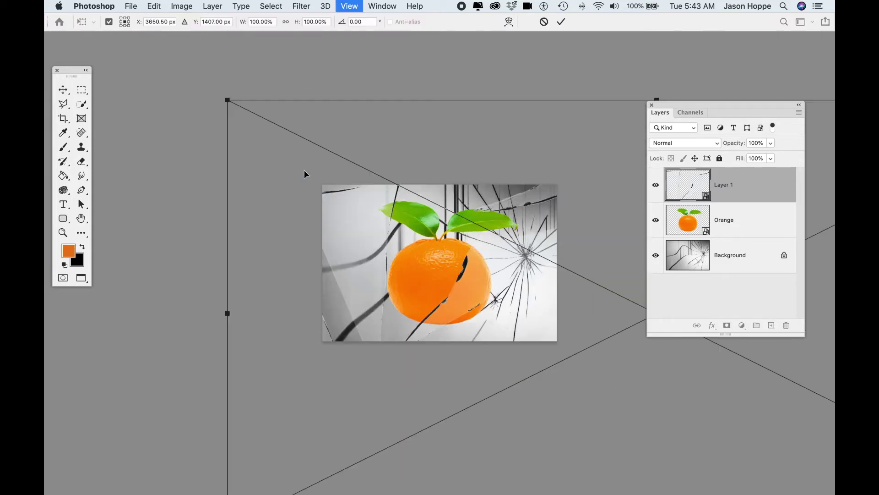
drag(227, 99, 470, 221)
drag(524, 295, 347, 251)
drag(302, 189, 360, 216)
drag(456, 270, 427, 263)
drag(581, 329, 572, 325)
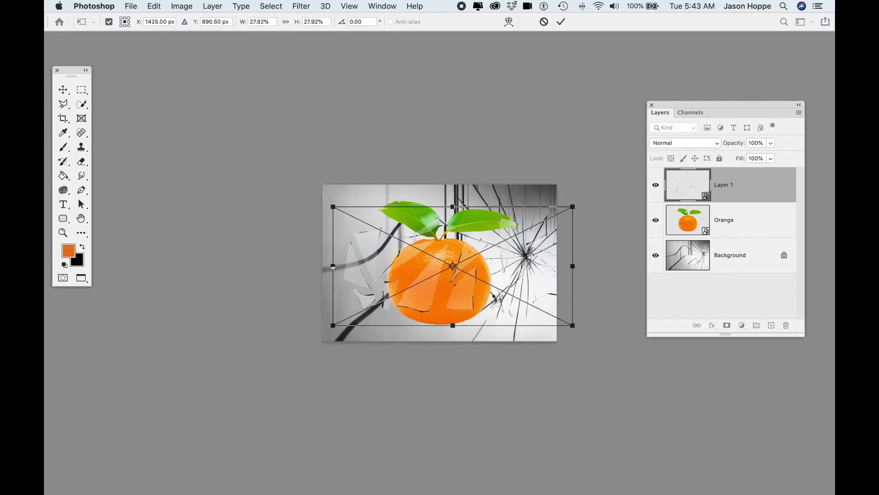
key(Return)
- Slide the shards left over the orange photo and zoom in on the image
drag(471, 293, 449, 292)
key(super+equal)
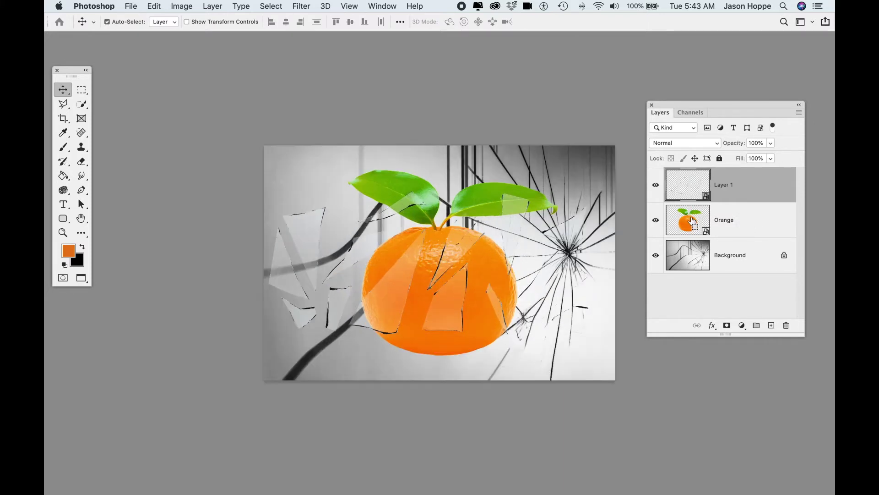
key(super+equal)
scroll(418, 262, right, 3)
scroll(418, 262, down, 2)
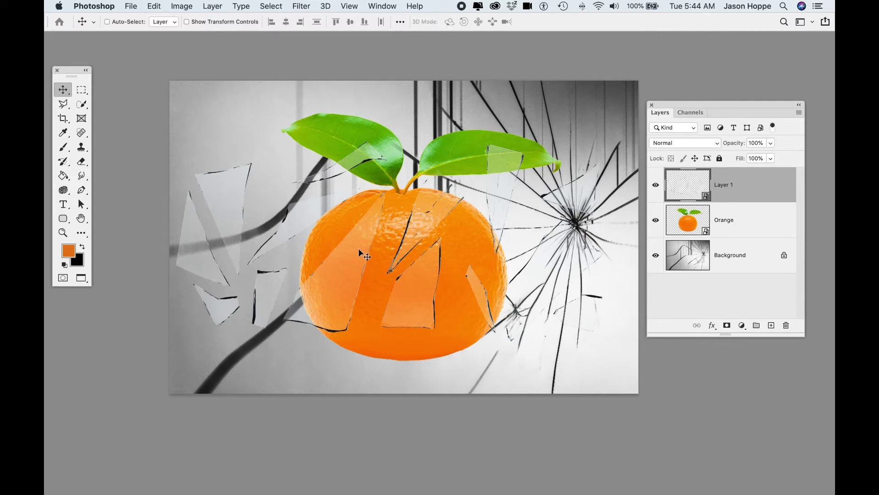
- Inside the shards smart object, add a cyan 24c3c5 Solid Color fill above Layer 0 and hide it
double_click(705, 197)
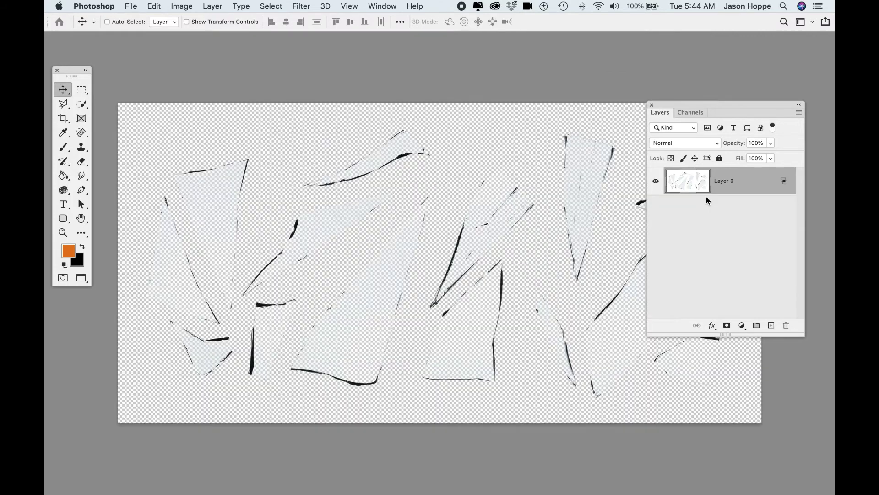
click(771, 326)
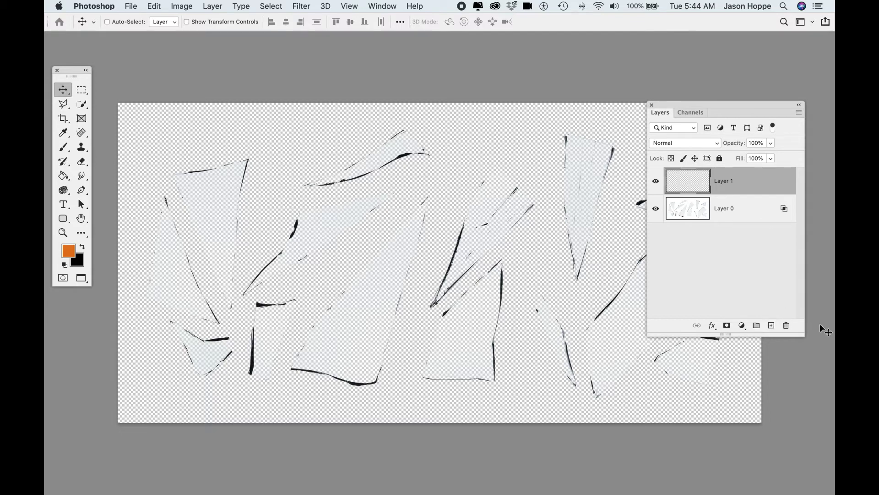
click(786, 326)
click(742, 325)
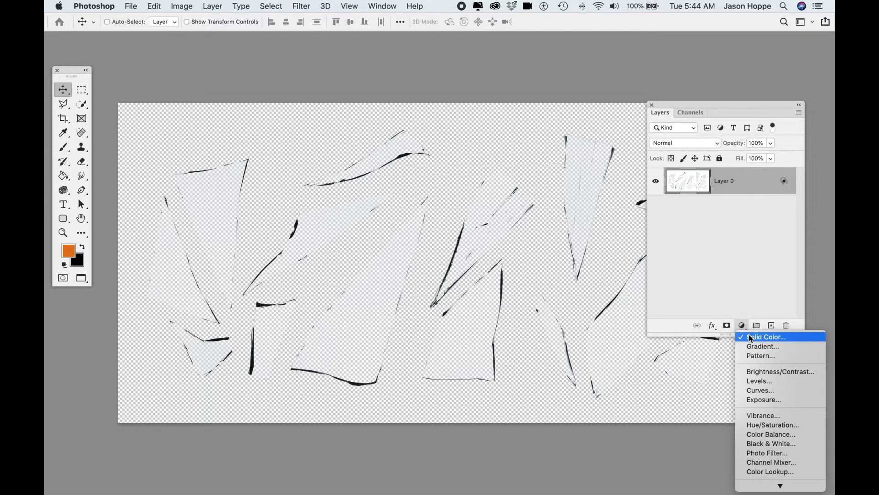
click(751, 337)
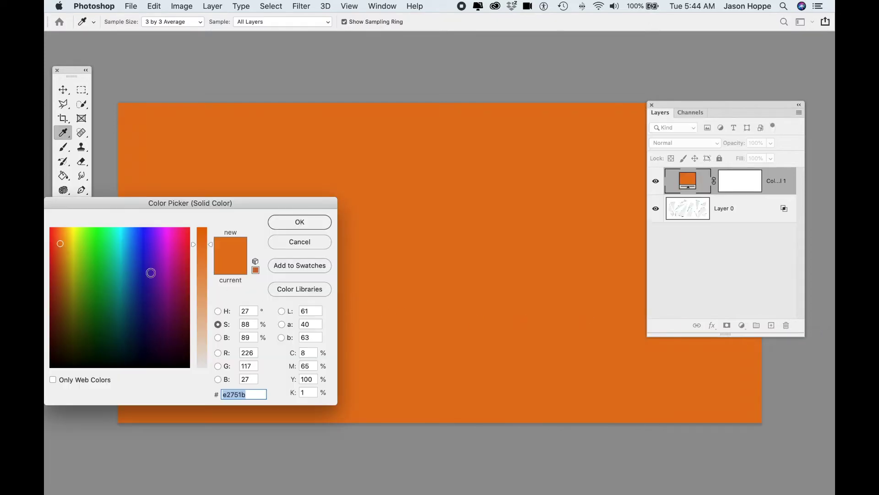
click(120, 260)
click(202, 252)
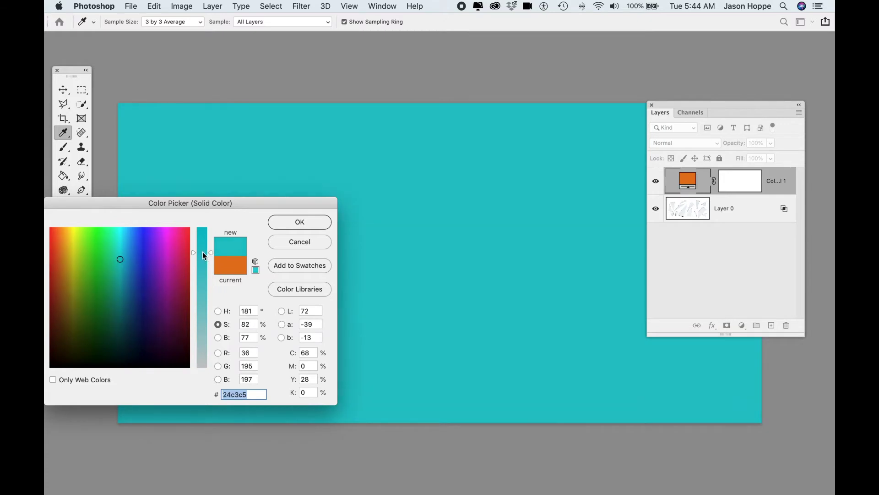
click(306, 221)
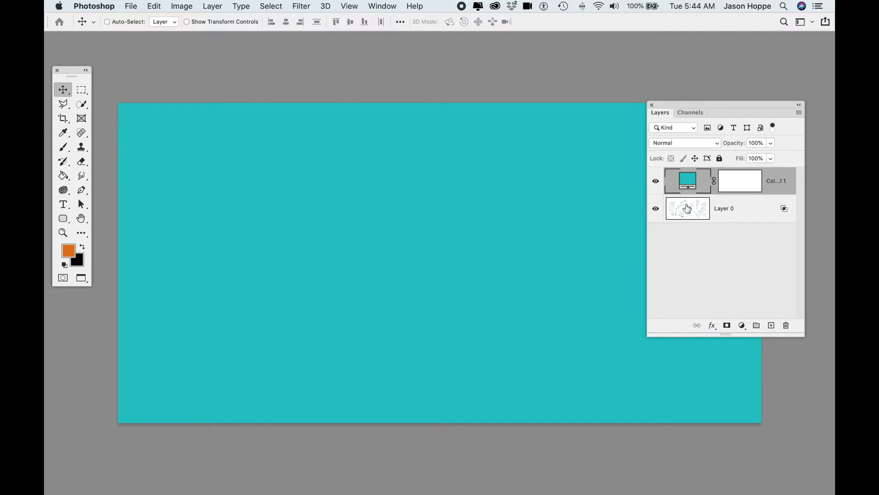
click(655, 181)
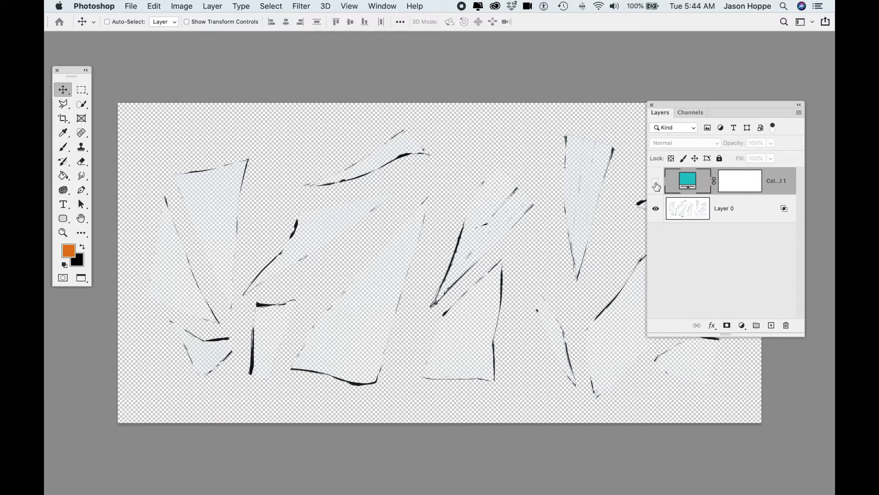
- Convert Layer 0 to a Smart Object, show the cyan fill and clip it to Layer 0
click(688, 217)
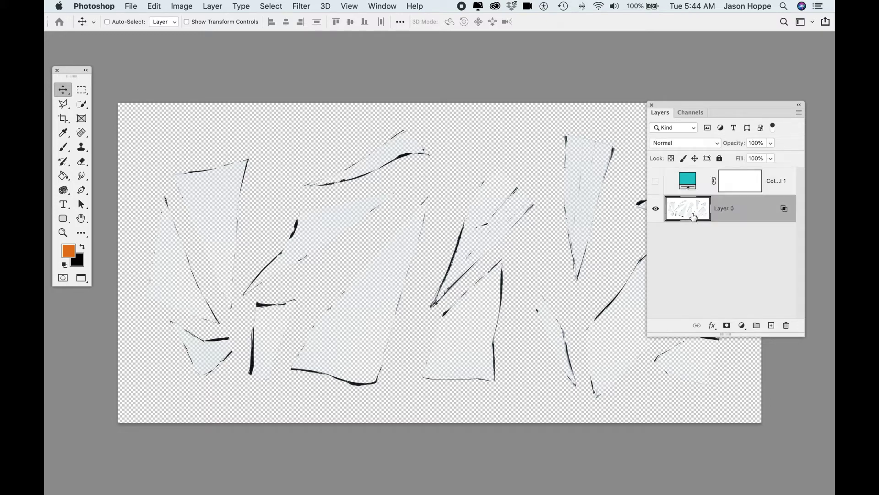
right_click(732, 211)
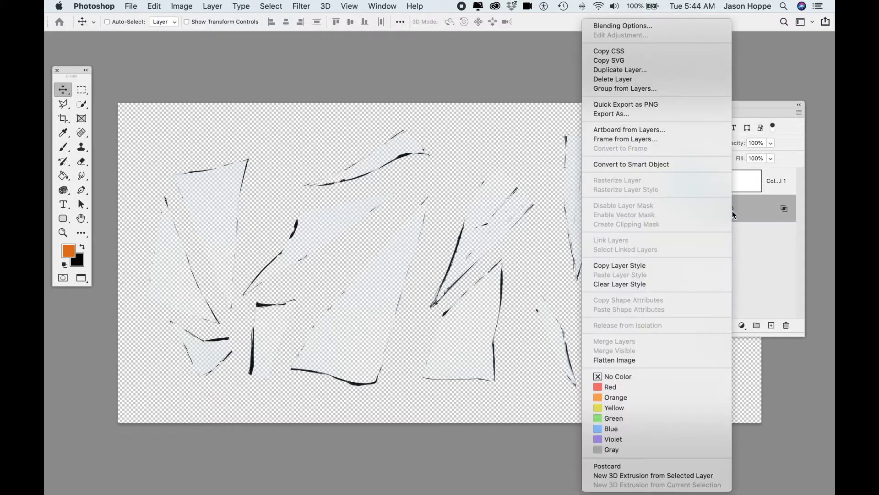
click(653, 165)
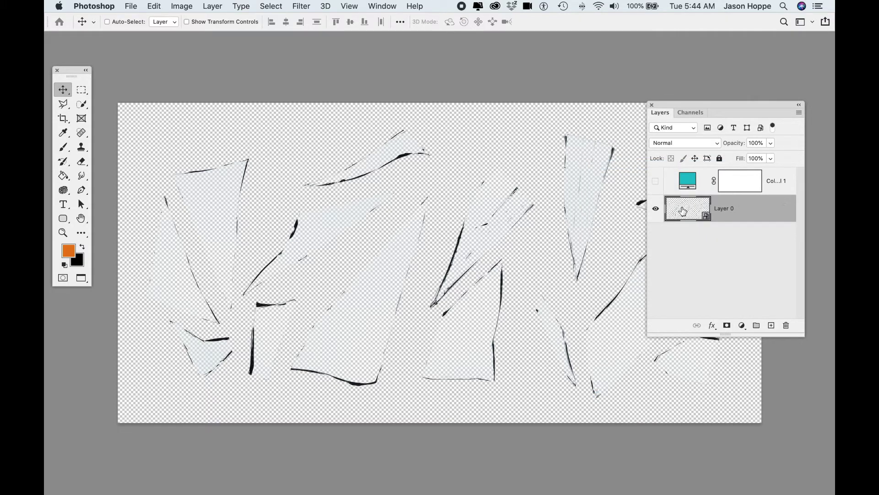
click(656, 181)
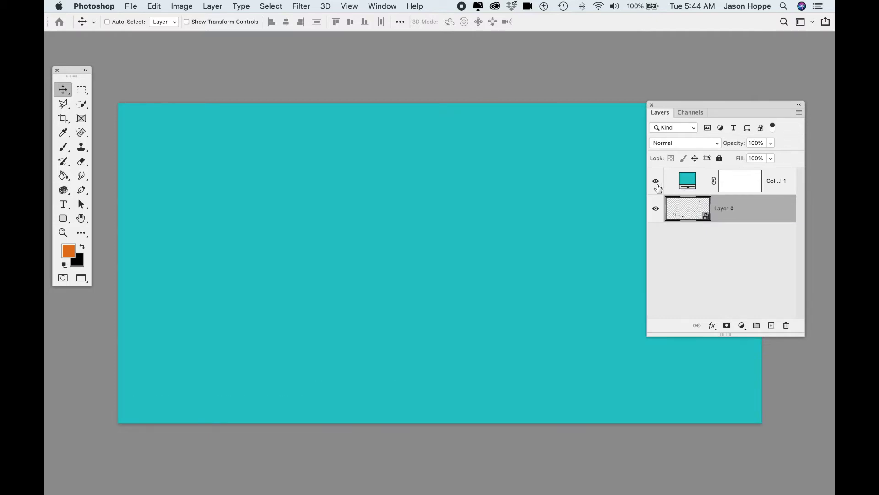
alt+click(769, 193)
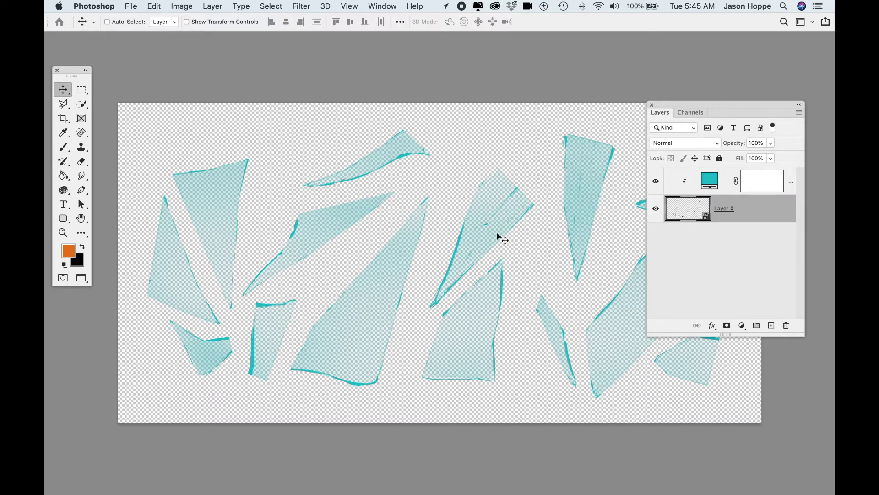
- Switch the Color Fill layer's blend mode to Multiply and scrub its opacity to 7%
click(718, 181)
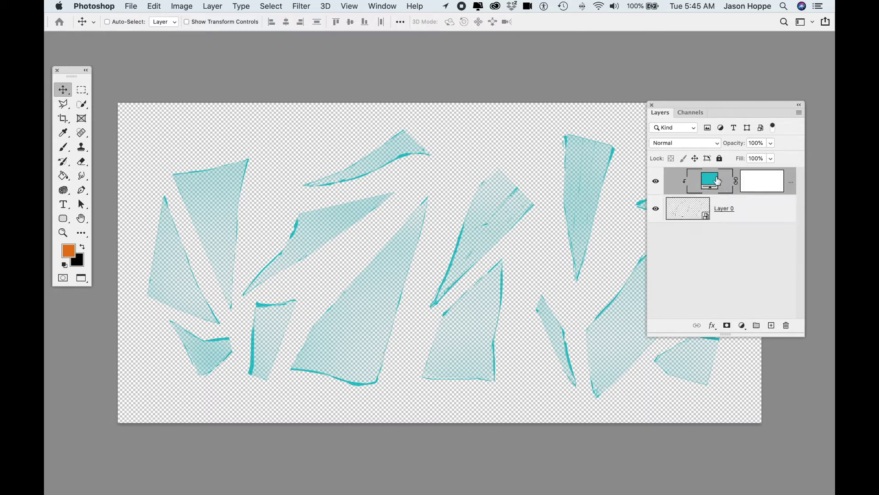
click(689, 143)
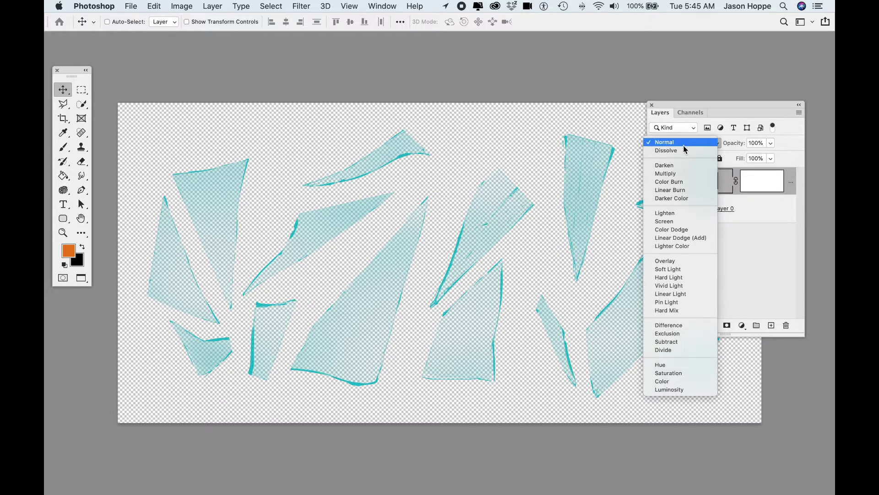
click(685, 173)
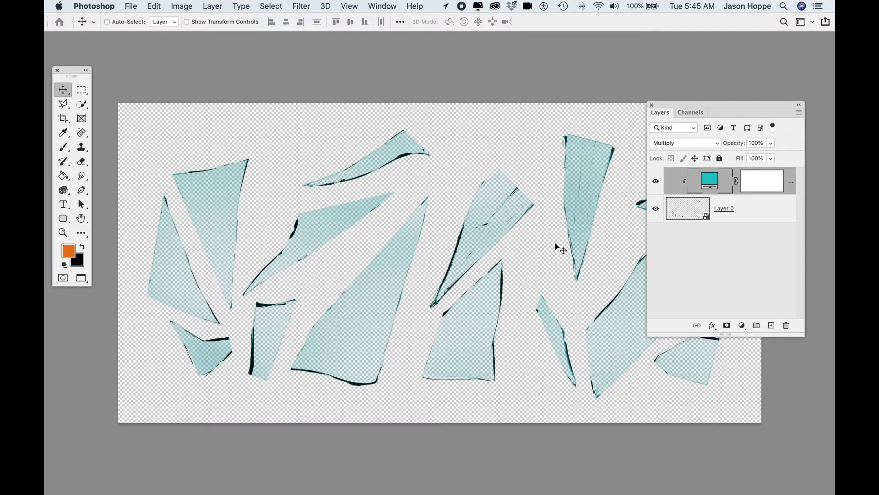
drag(731, 144, 681, 146)
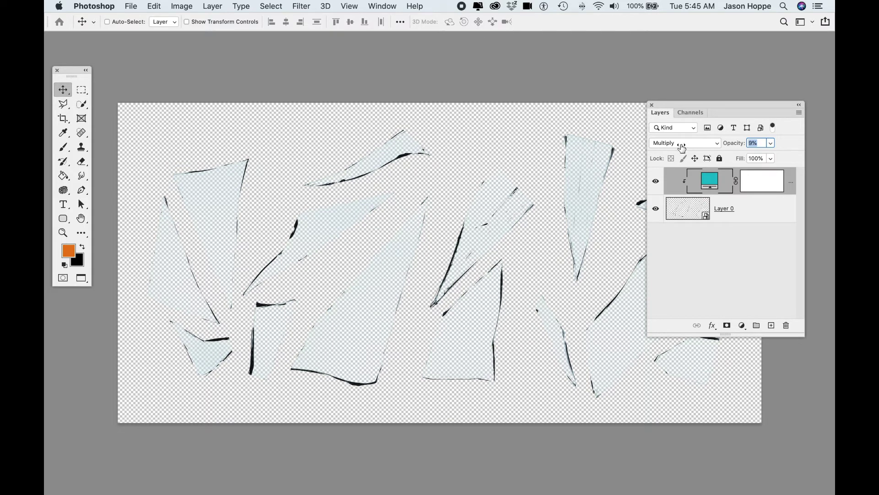
drag(682, 147, 677, 145)
- Close the shard contents document and switch back to Shattered Glass.psd
key(ctrl+Tab)
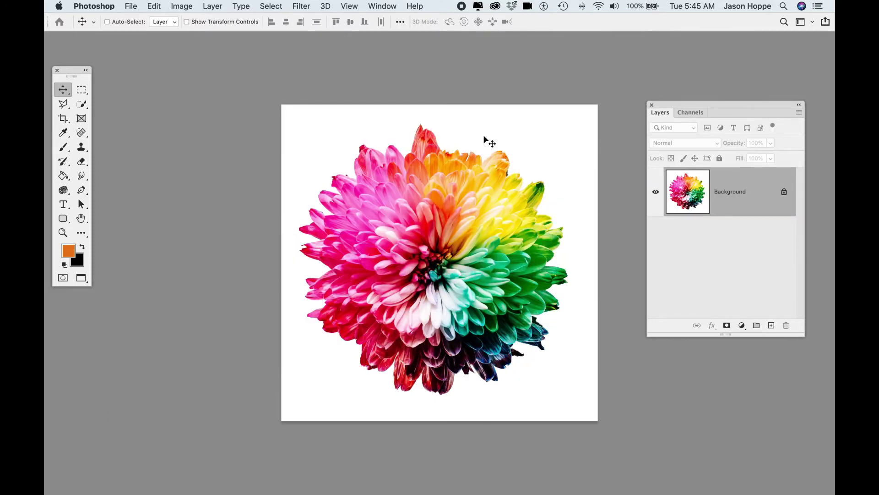
click(381, 6)
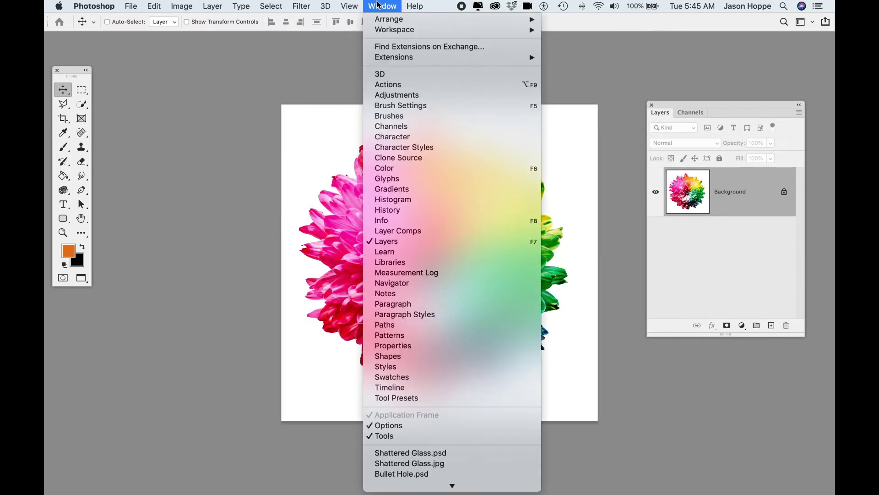
scroll(414, 439, down, 3)
click(415, 411)
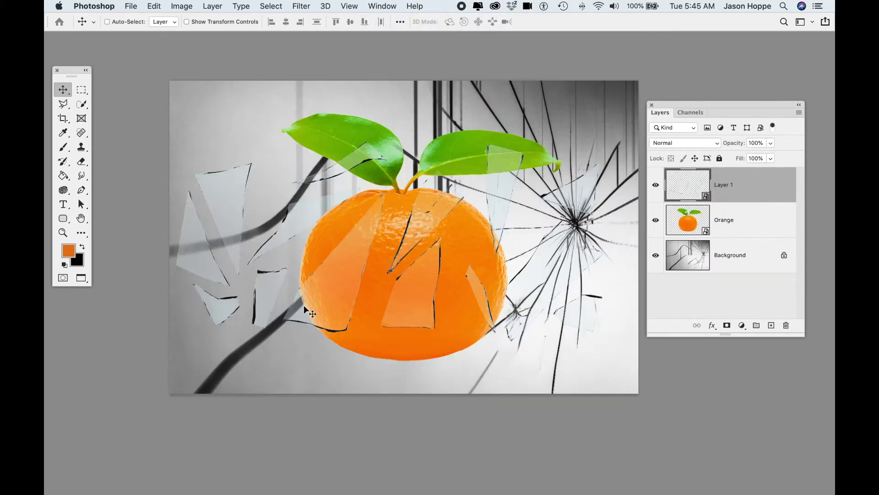
- Rename Layer 1 to Glass, fixing the initial 'Glas' entry
double_click(723, 185)
text(Glas)
key(Return)
double_click(720, 185)
click(729, 185)
key(Return)
- Draw a Polygonal Lasso selection around the shard over the orange's left side
key(l)
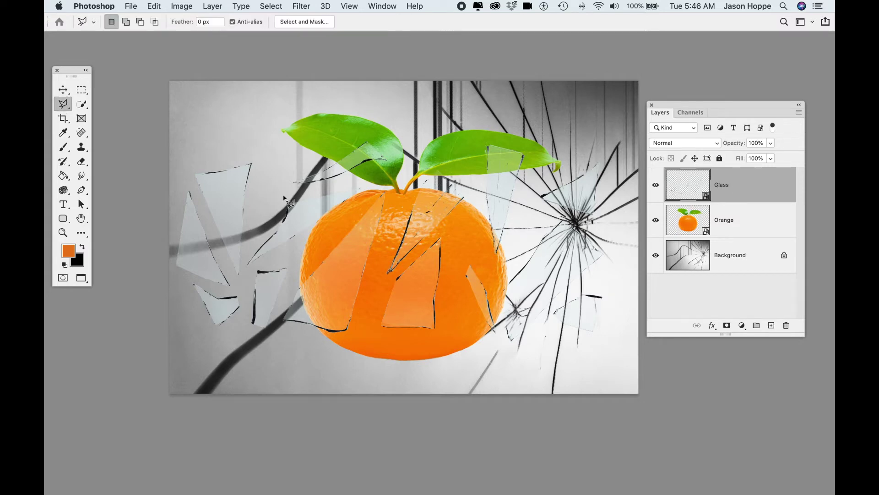
click(398, 189)
click(348, 349)
click(273, 341)
click(288, 278)
click(396, 187)
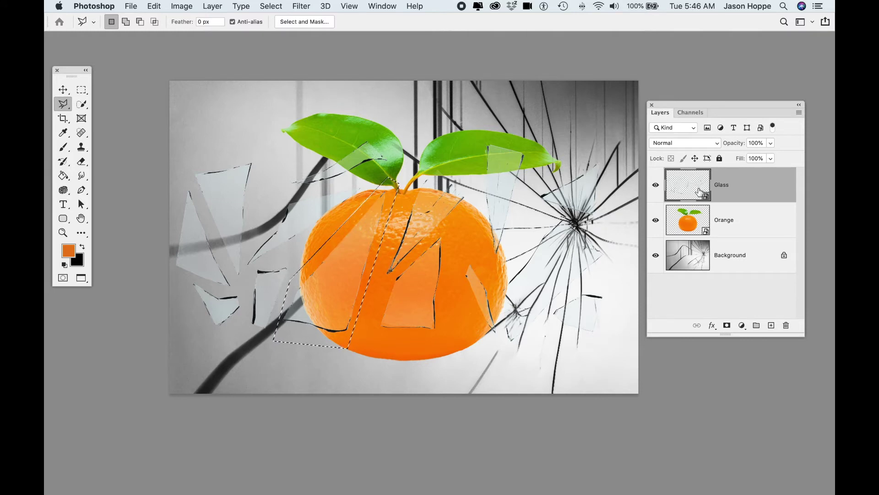
- Copy the selected shard to a new layer named glass 1 and hide the Glass layer
key(super+j)
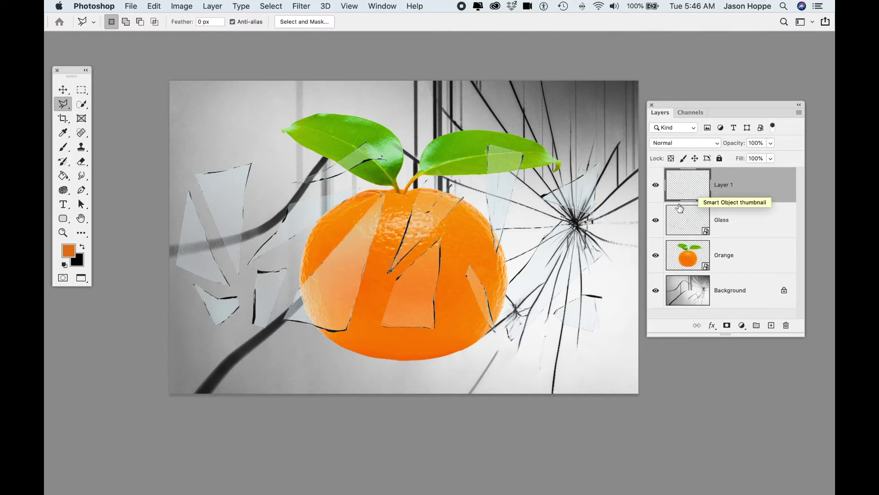
double_click(727, 184)
text(glass)
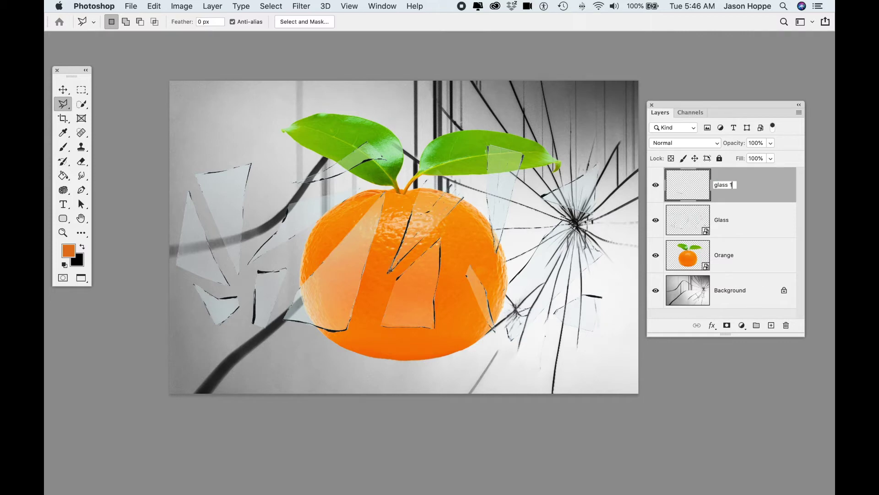
key(Return)
click(656, 220)
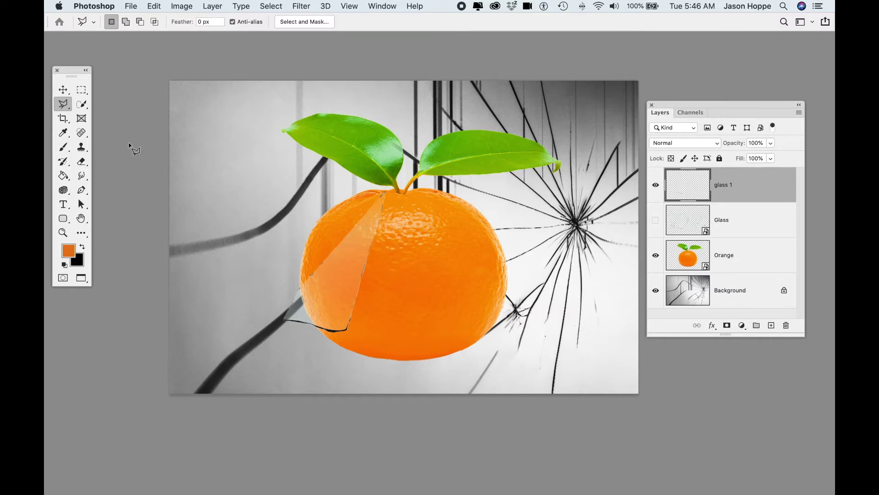
- Rotate the glass 1 shard about 44° and move it past the orange's left edge
click(63, 89)
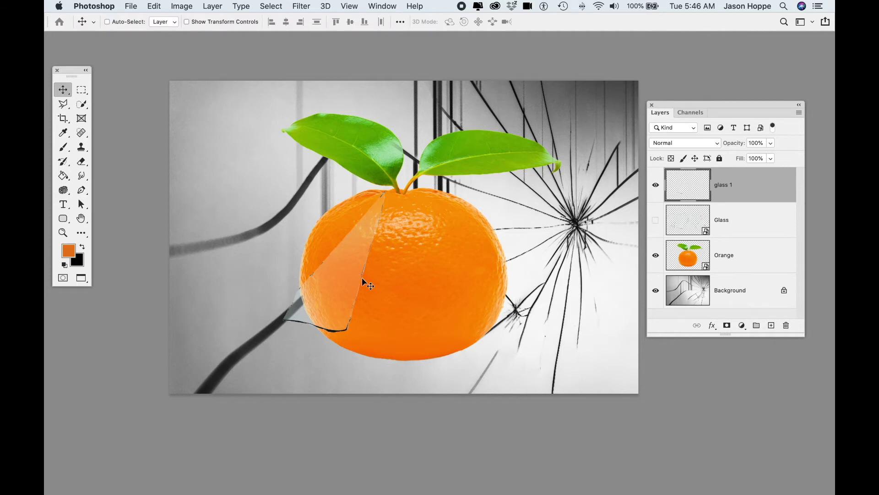
key(ctrl+t)
drag(417, 185, 378, 276)
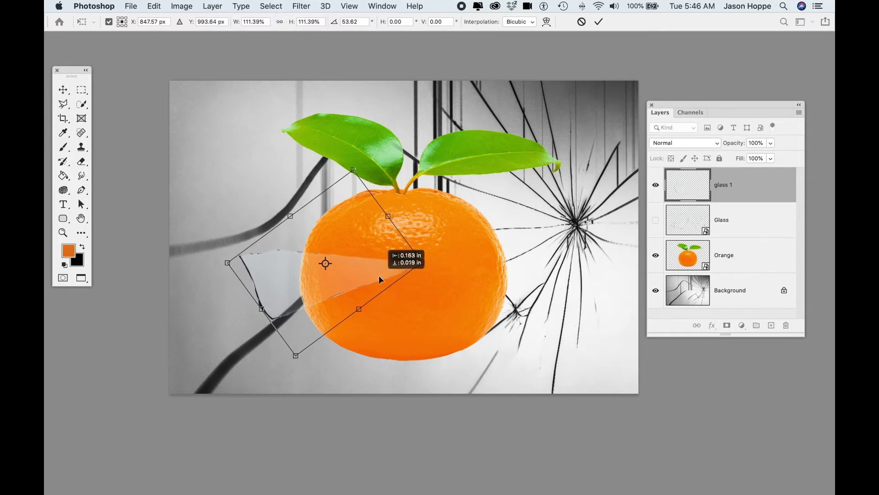
key(Return)
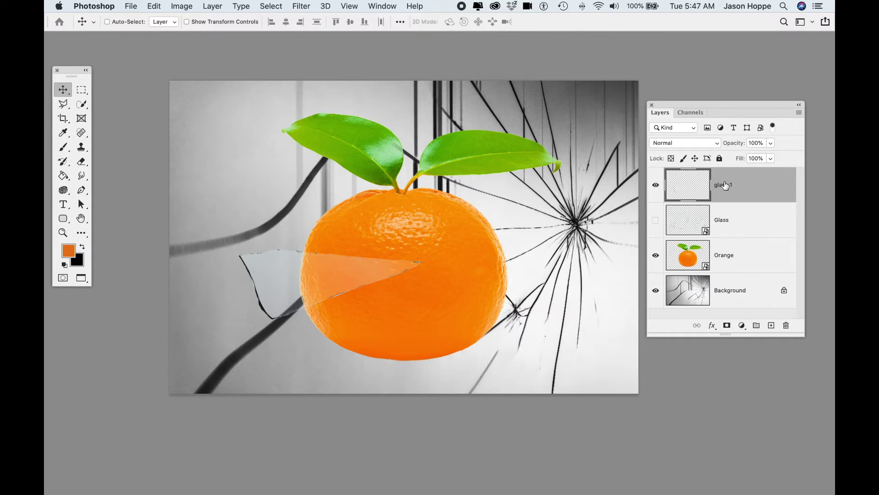
- Put glass 1 into a new Group 1 and select the Orange layer
click(208, 5)
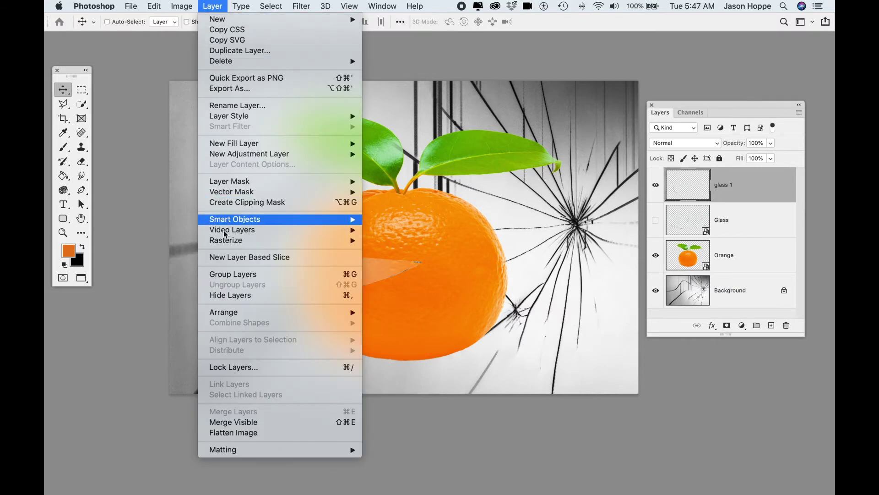
click(348, 274)
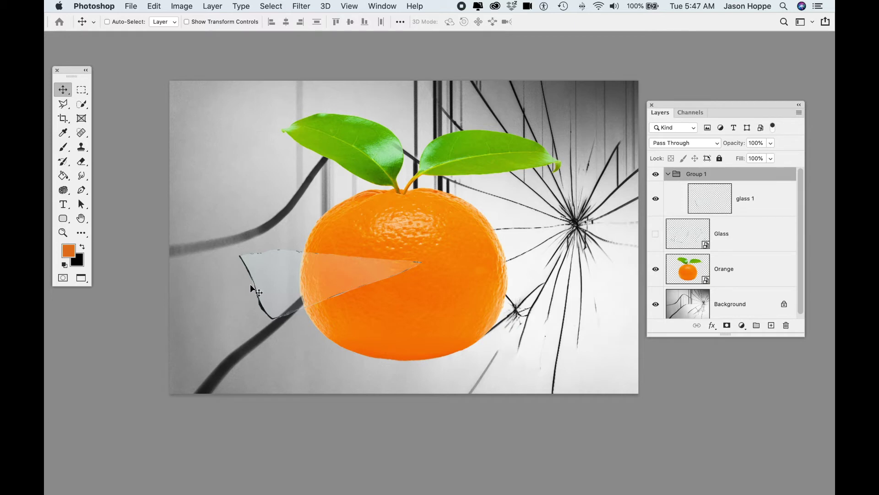
click(752, 270)
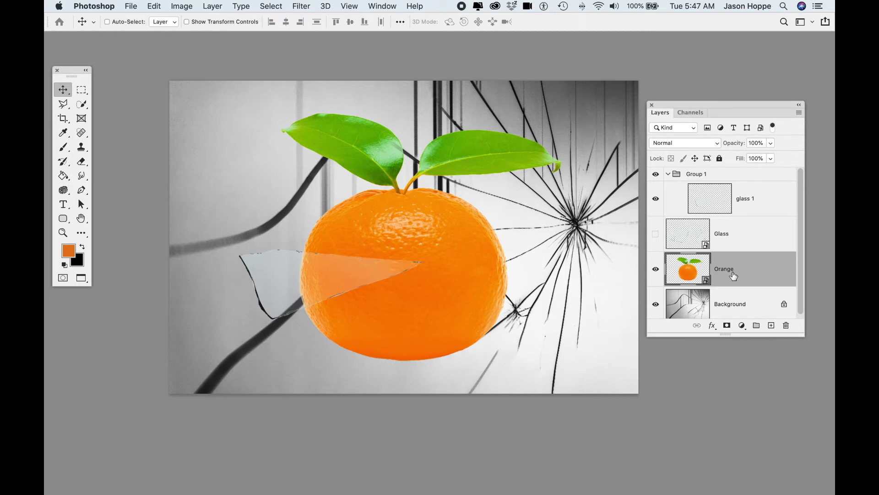
- Duplicate the Orange layer into Group 1 beneath glass 1, then solo the glass 1 shard
drag(733, 275, 708, 175)
drag(749, 202, 754, 248)
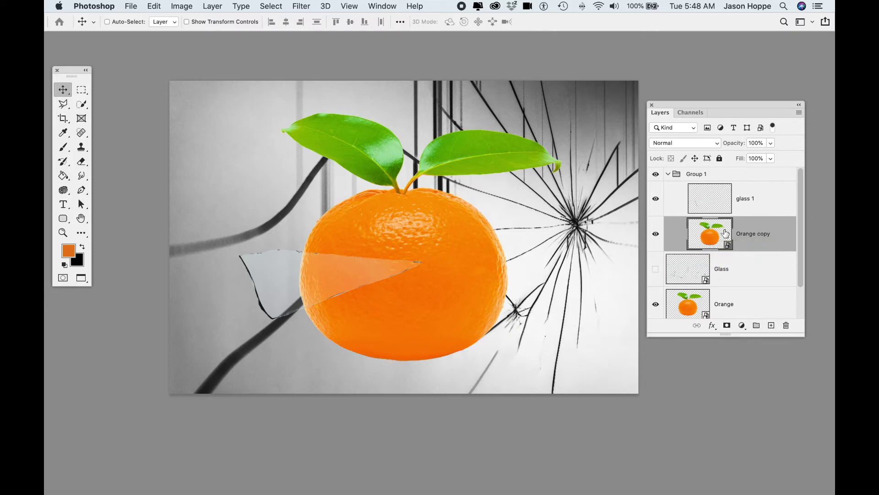
drag(465, 291, 425, 290)
key(super+z)
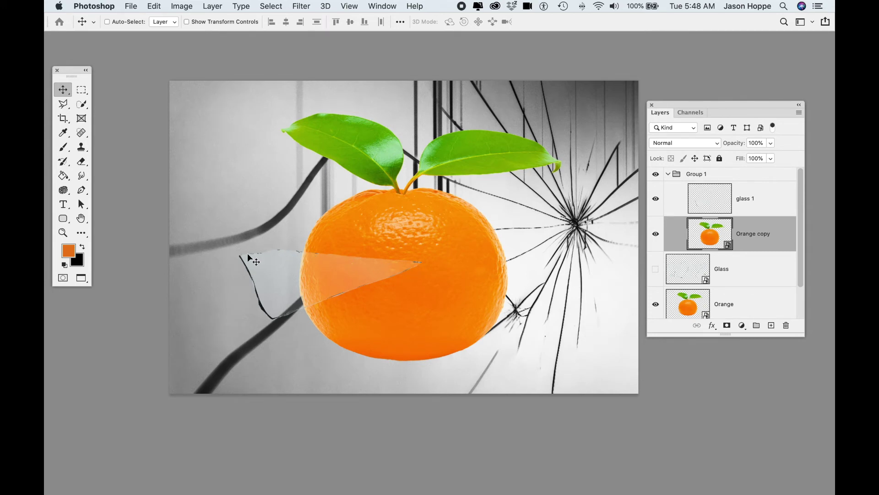
alt+click(656, 200)
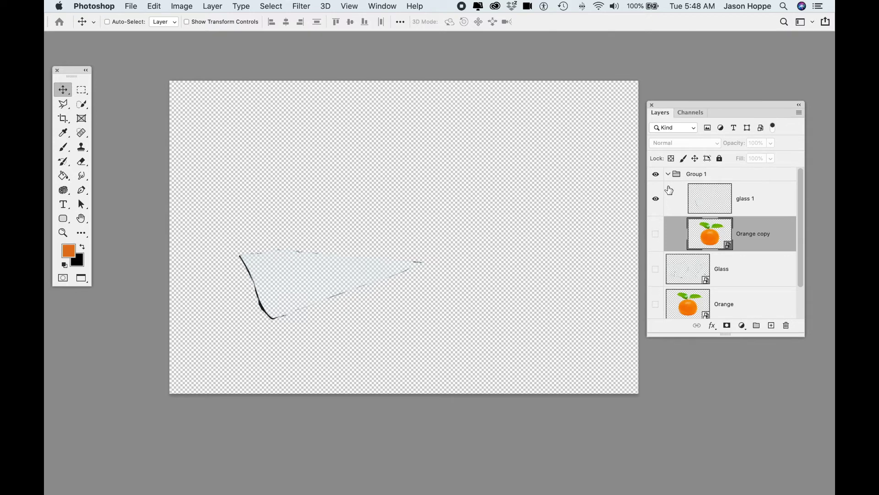
- Duplicate the Blue channel and apply Levels with black point 253 to make the shard solid black
click(691, 114)
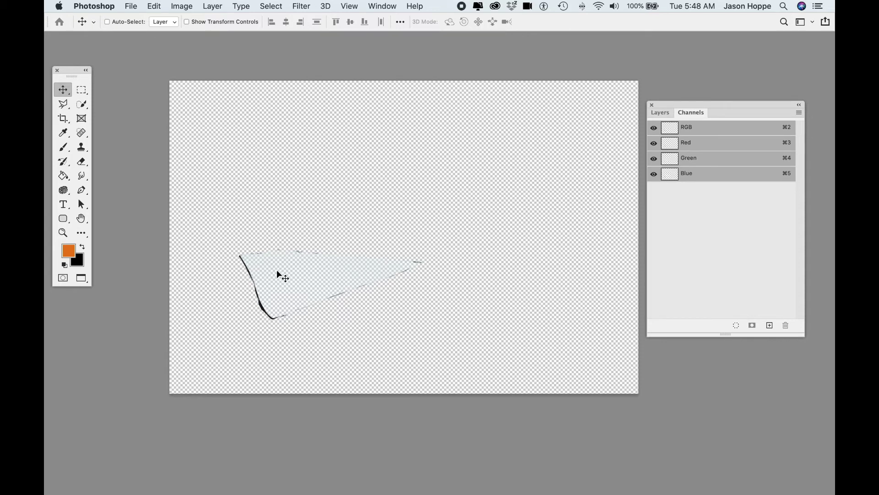
drag(701, 178, 769, 325)
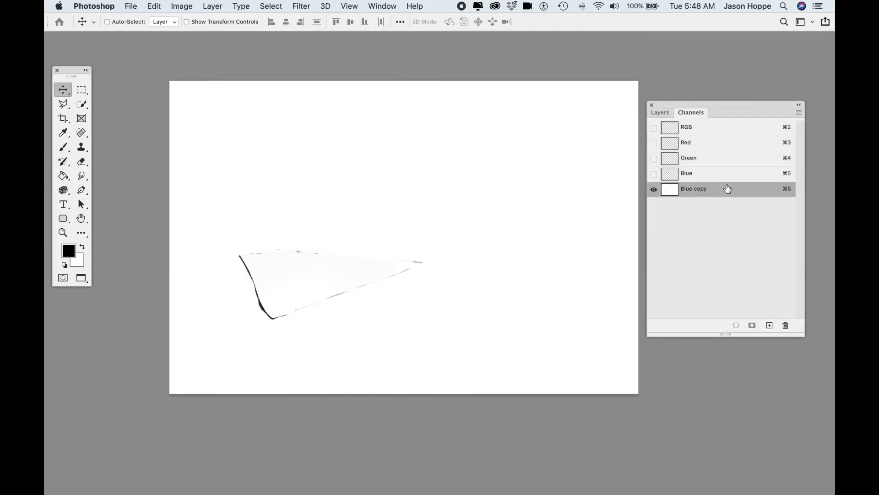
key(super)
key(super+l)
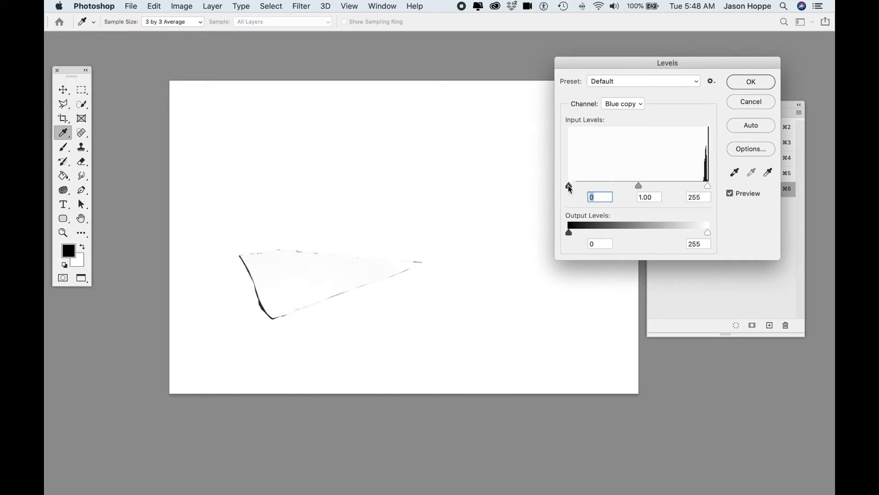
drag(570, 185, 713, 185)
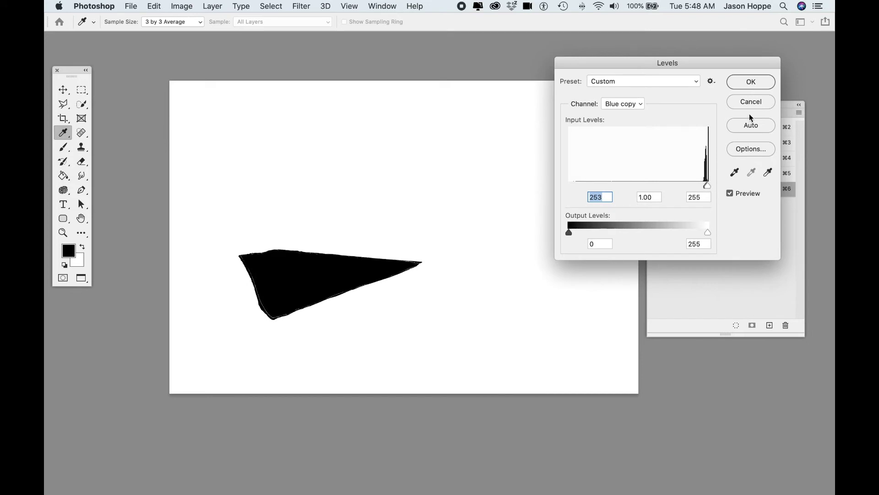
click(767, 84)
key(v)
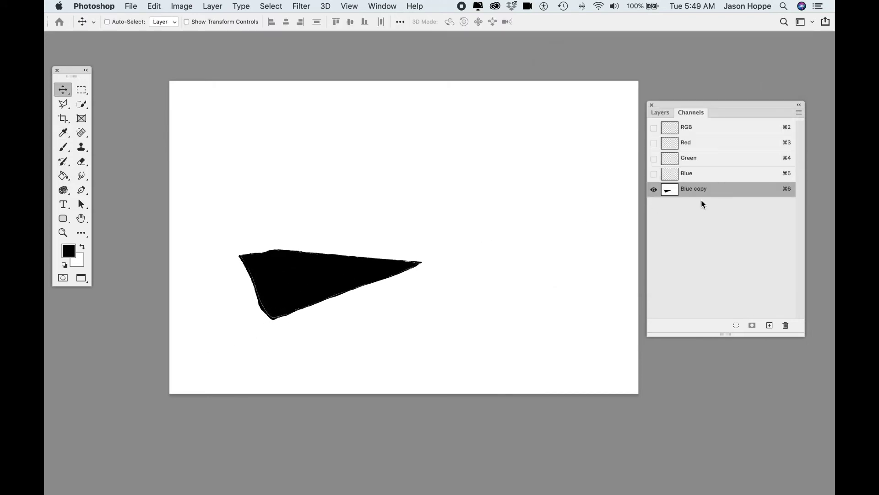
- Load Blue copy as a selection, invert it to the shard, and return to RGB
super+click(668, 193)
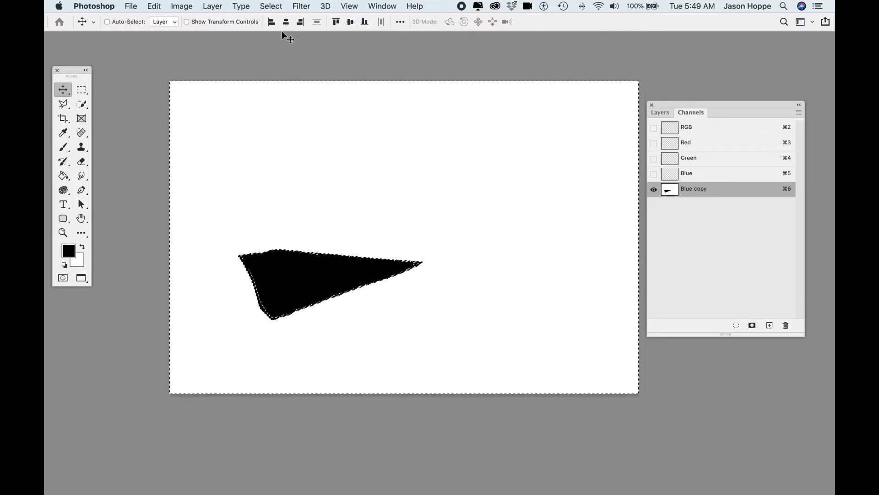
click(269, 6)
click(288, 49)
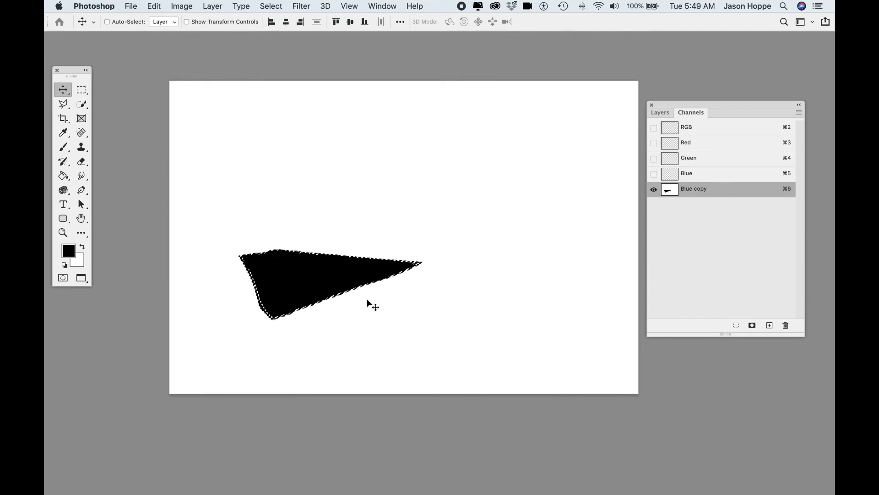
click(705, 132)
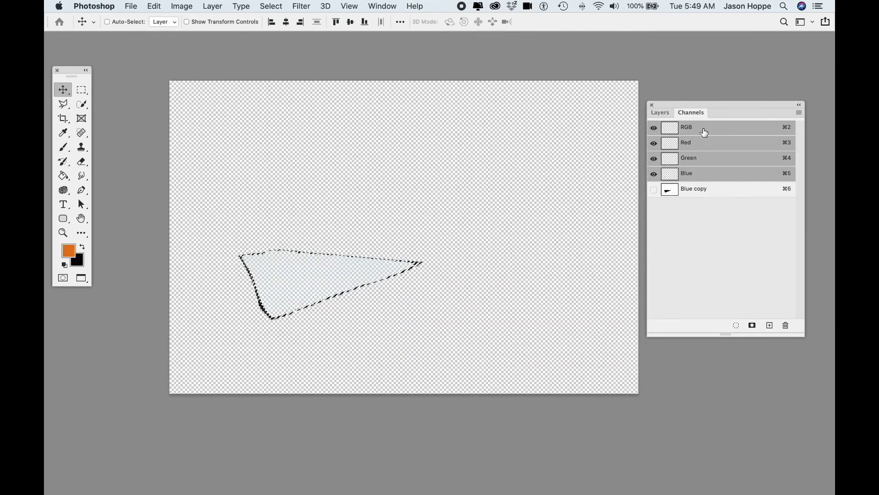
click(656, 112)
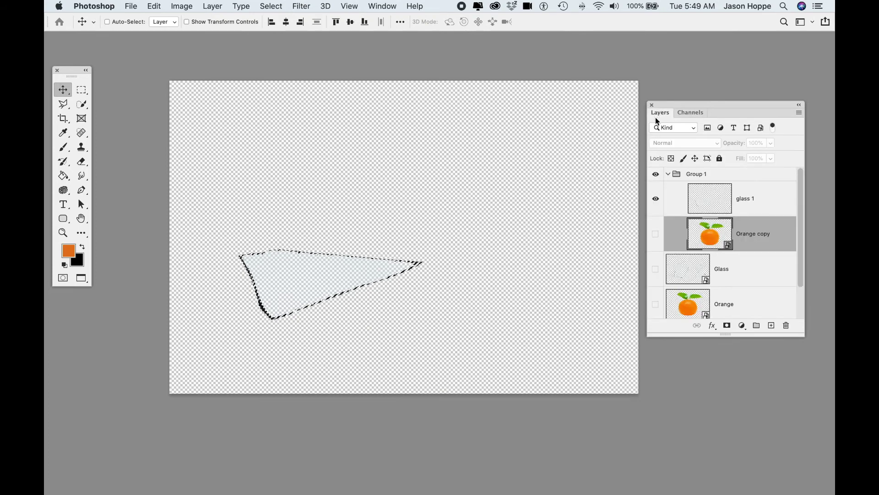
- Add a shard-shaped layer mask to Group 1 and turn the hidden layers back on
click(700, 179)
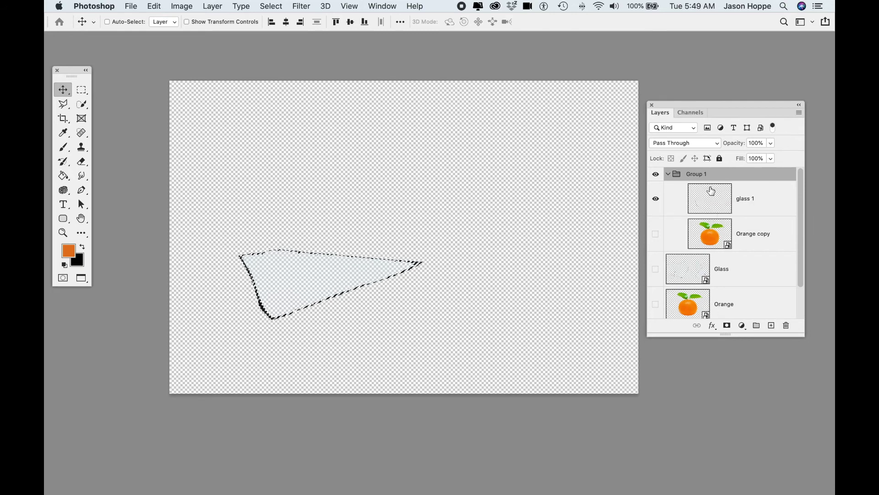
click(727, 326)
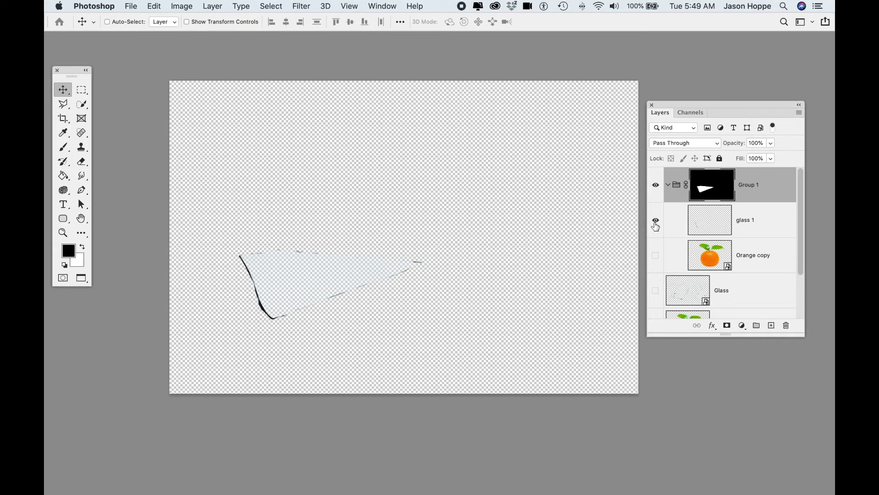
alt+click(656, 222)
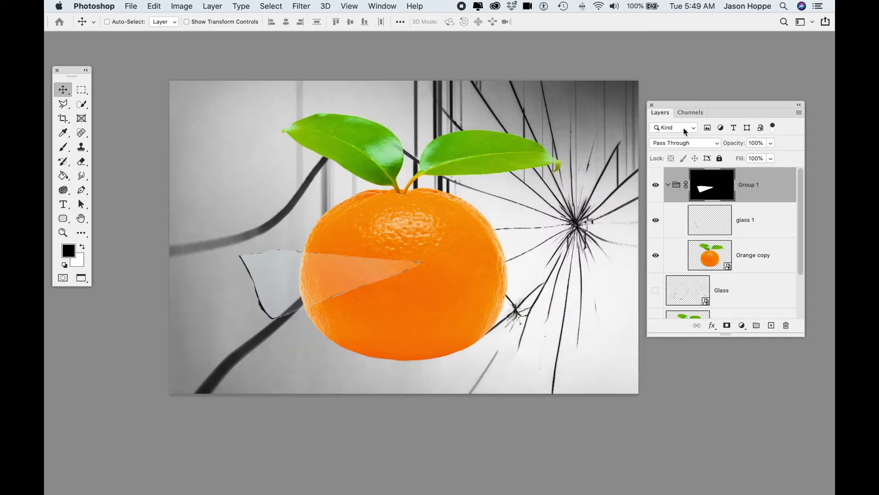
drag(685, 106, 686, 75)
drag(733, 305, 735, 445)
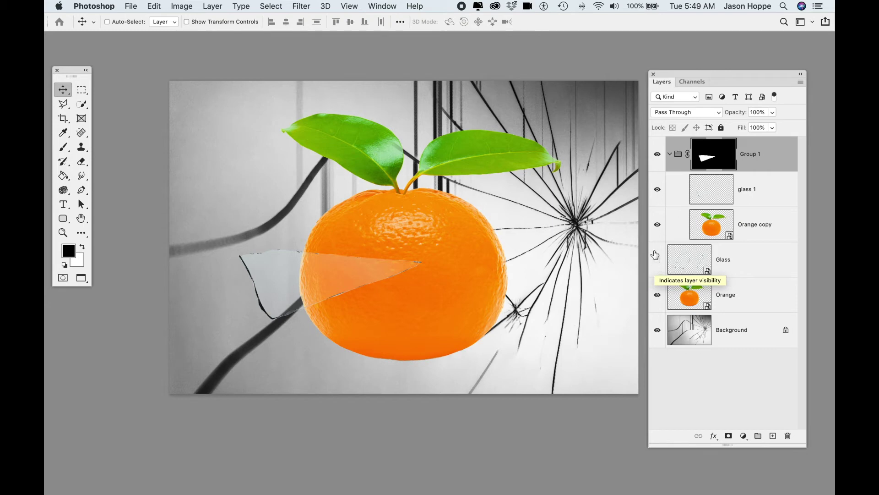
- Check the masked group alone, restore all layers, and select the Orange copy
alt+click(657, 190)
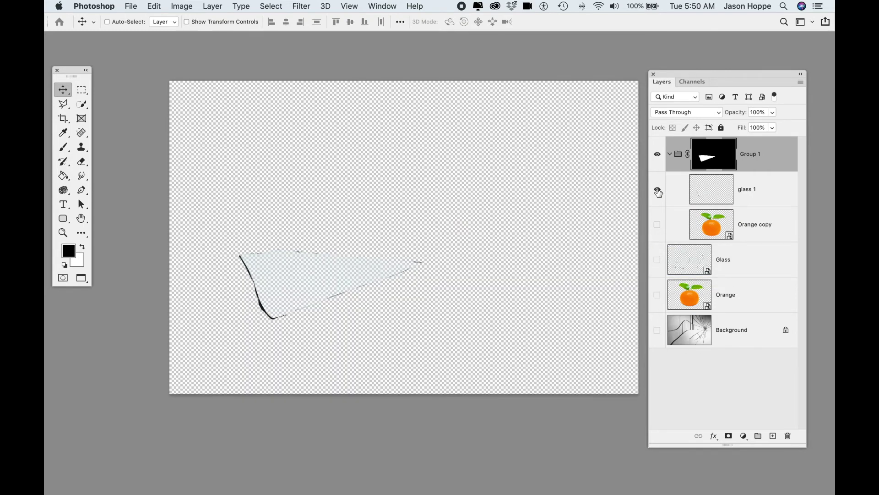
alt+click(658, 192)
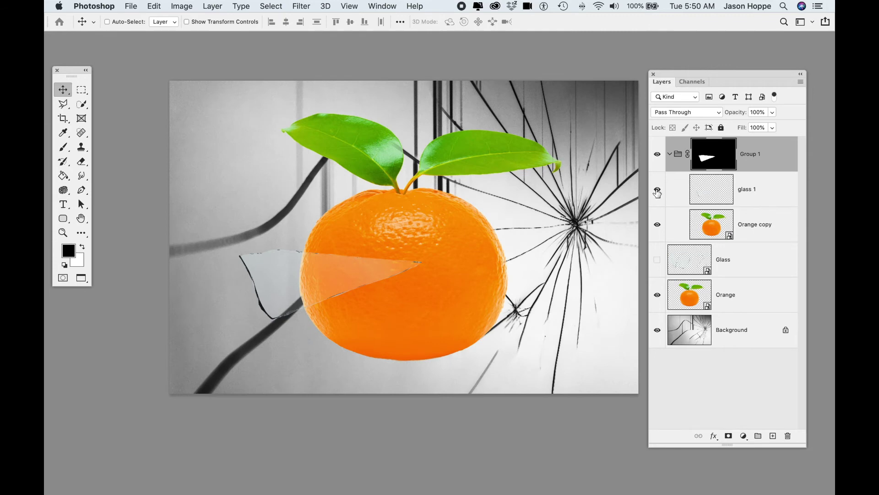
click(712, 227)
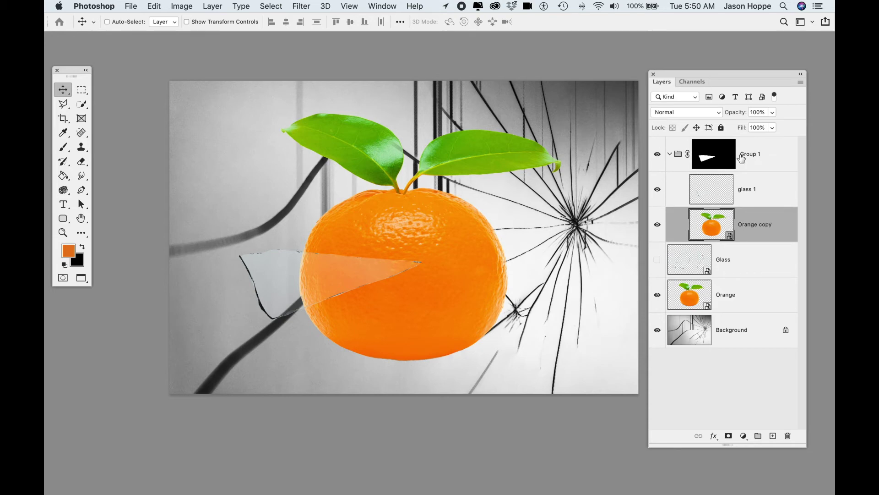
- Nudge the Orange copy left and scale it to about 55% by 51%, then collapse Group 1
drag(322, 276, 311, 277)
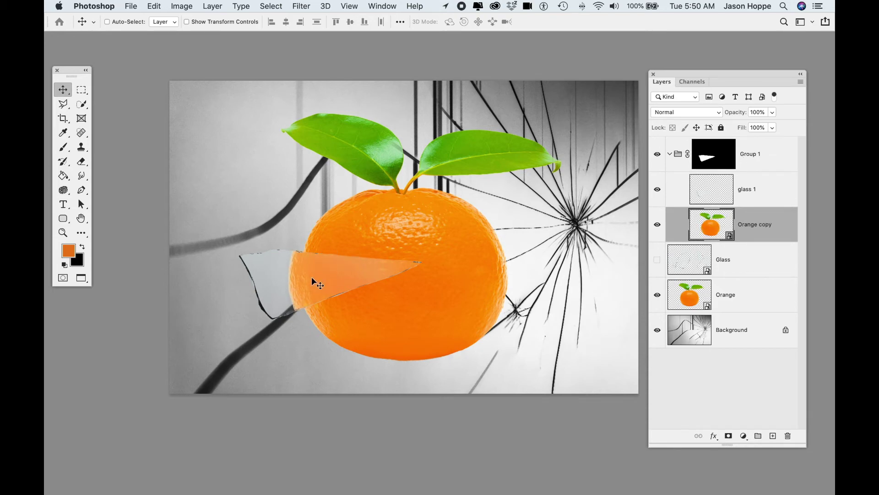
key(ctrl+t)
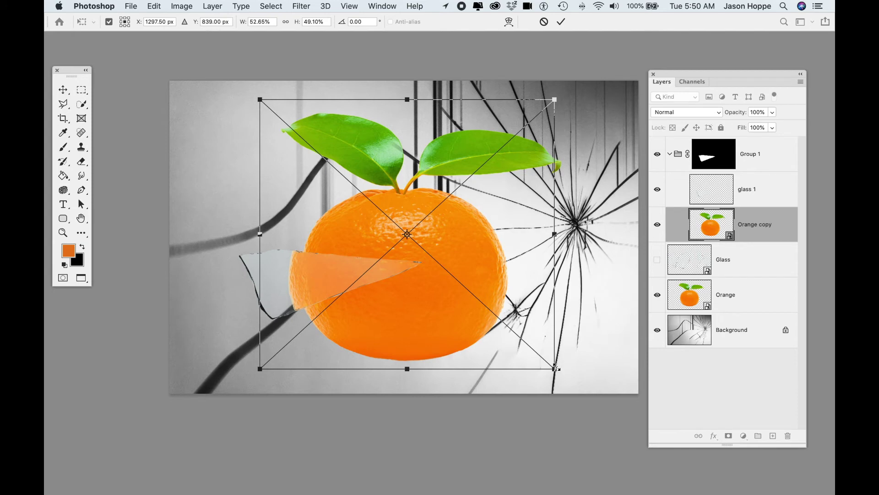
drag(555, 367, 566, 375)
key(Return)
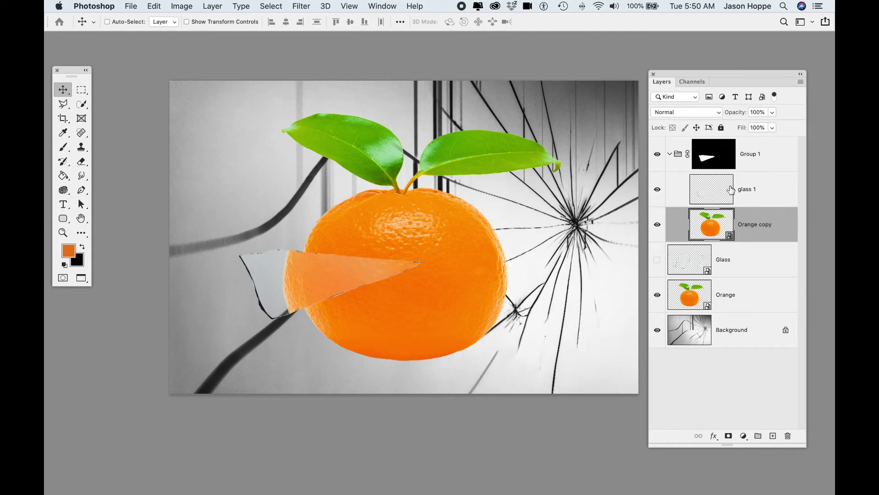
click(670, 156)
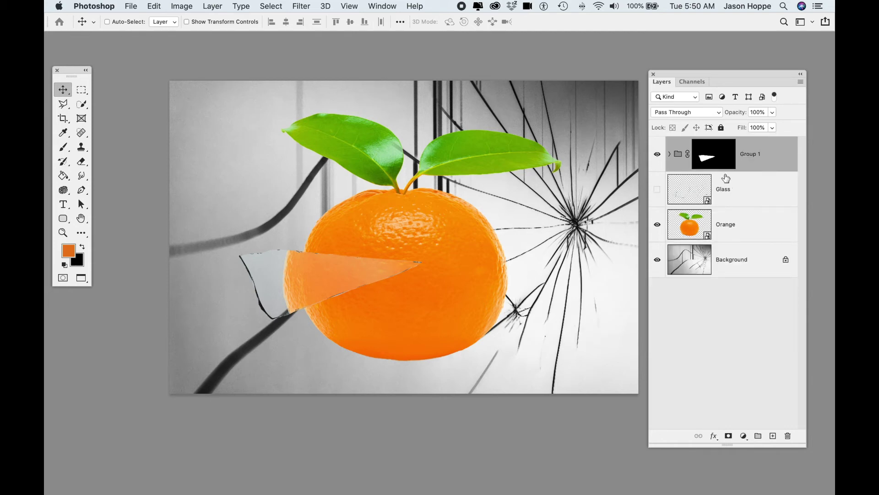
- Hide Group 1, show Glass, and outline the shard on the orange's lower middle
click(658, 156)
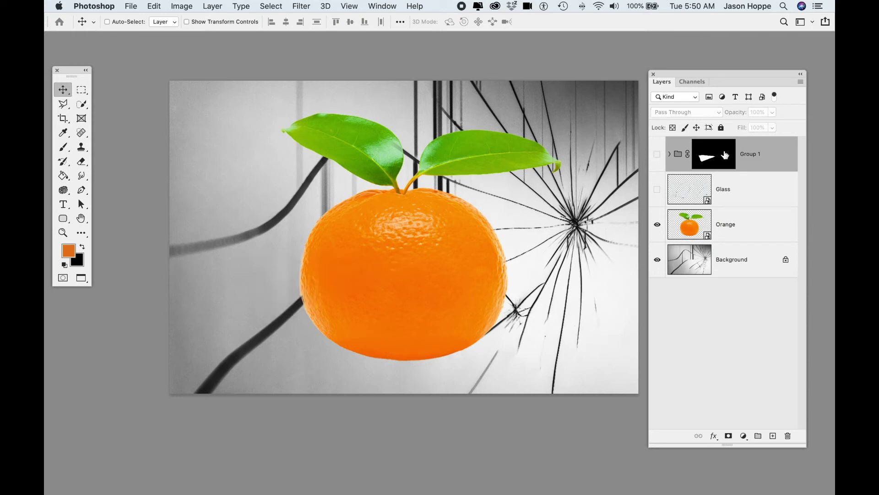
click(658, 190)
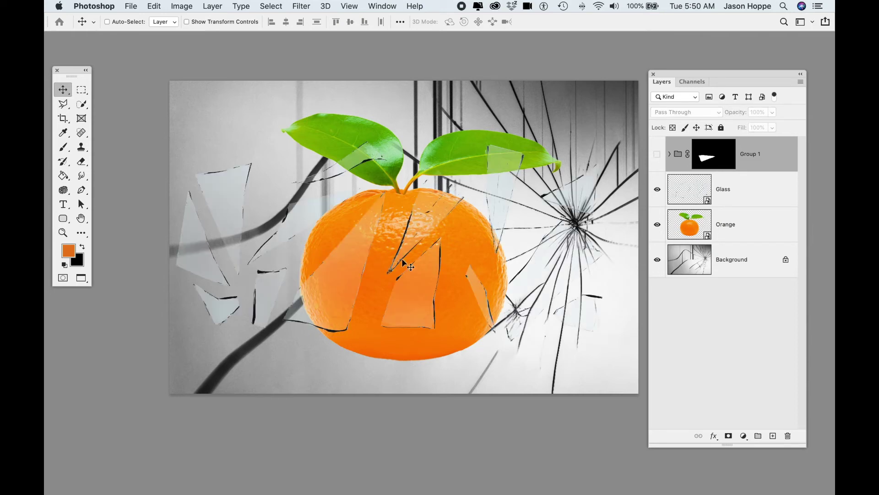
key(l)
click(443, 230)
click(389, 273)
click(373, 338)
click(457, 337)
double_click(451, 259)
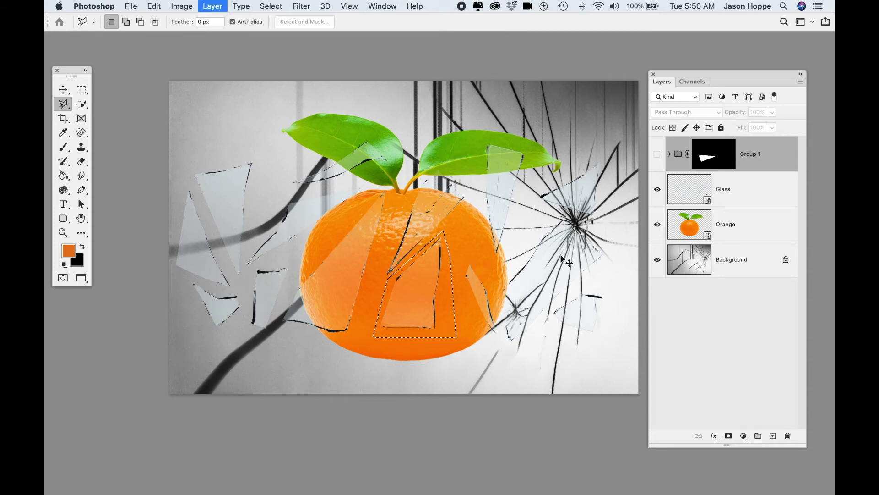
- Copy the outlined shard from the Glass layer onto a new layer named Glass 2
key(d)
key(super+j)
key(super+z)
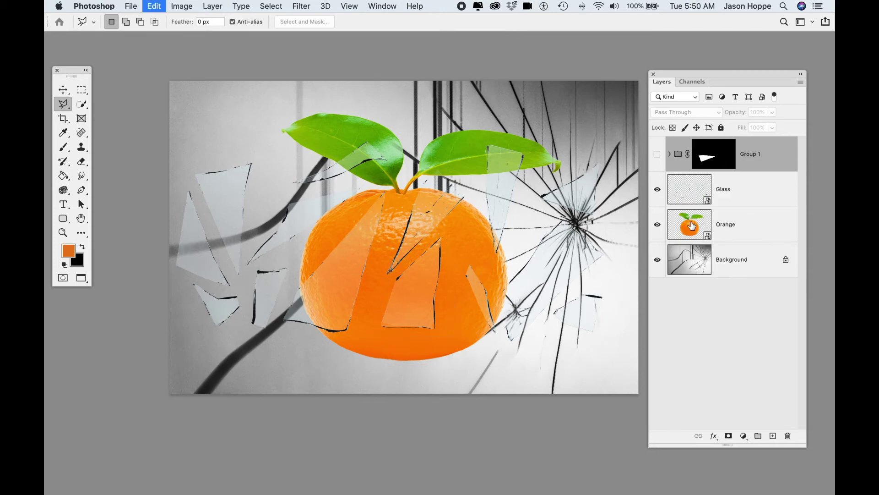
click(738, 202)
key(super+j)
double_click(721, 191)
text(Glass 2)
key(Return)
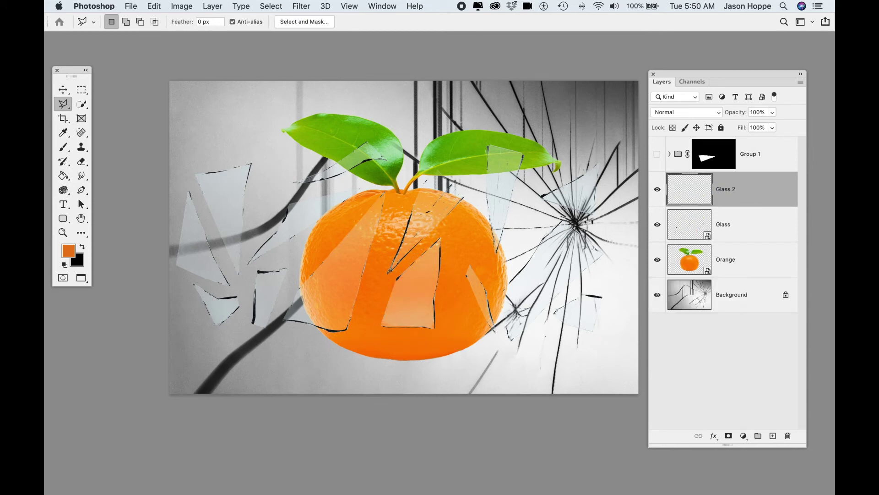
- Hide the Glass layer and rotate the Glass 2 shard about −28°, shifting it down-right
click(657, 225)
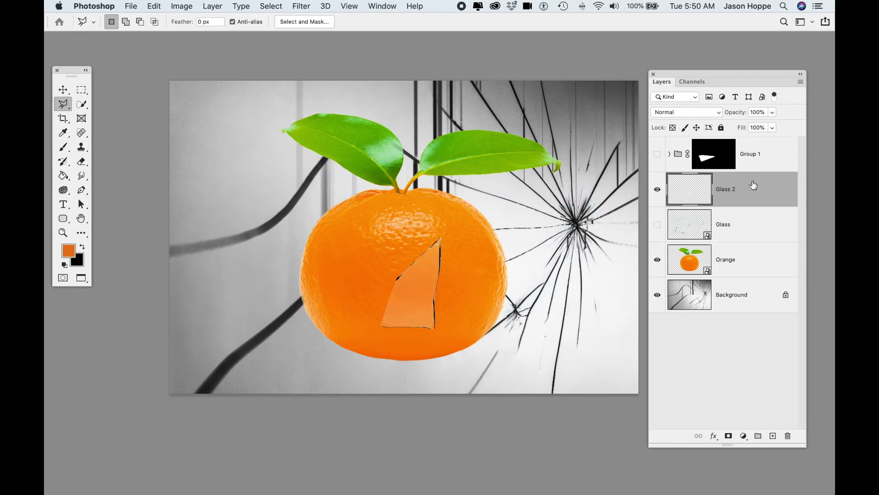
key(super+t)
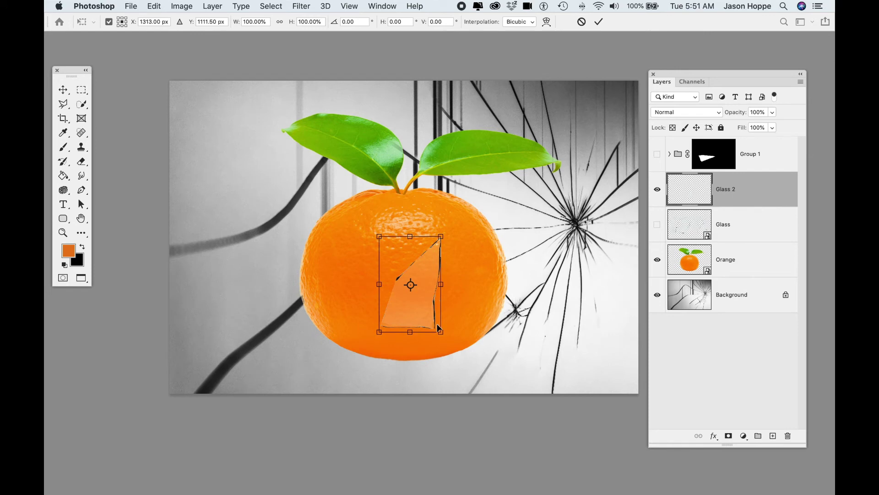
drag(456, 220, 422, 207)
drag(427, 299, 438, 348)
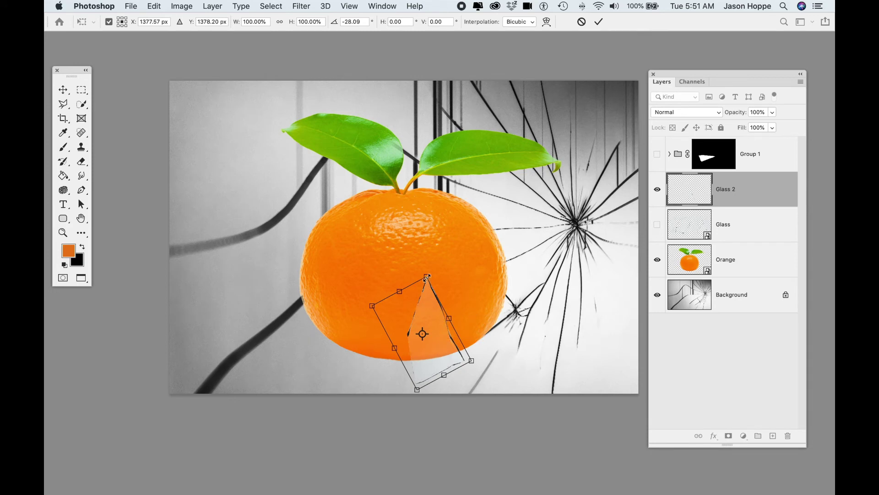
key(Return)
- Compare against Group 1, then nudge the Glass 2 shard slightly down-right
click(657, 154)
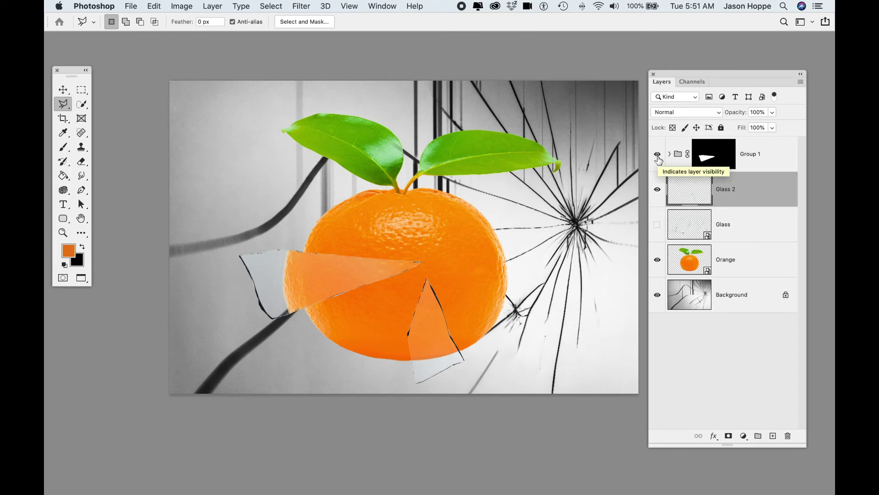
click(658, 155)
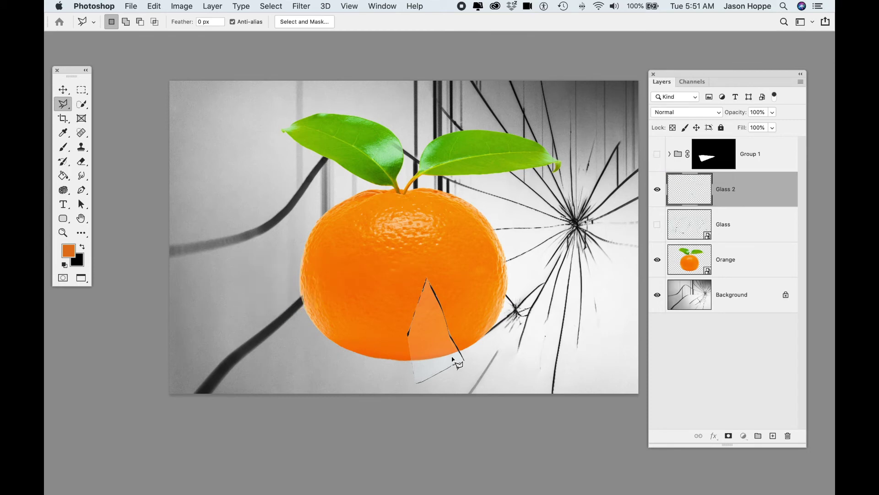
key(v)
drag(449, 355, 452, 360)
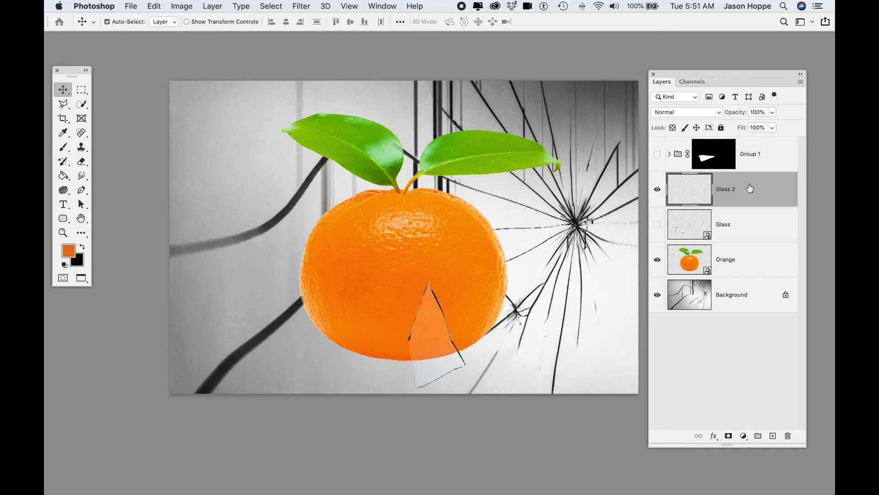
- Group Glass 2 into Group 2, show it alone, and duplicate the Blue channel
key(super+g)
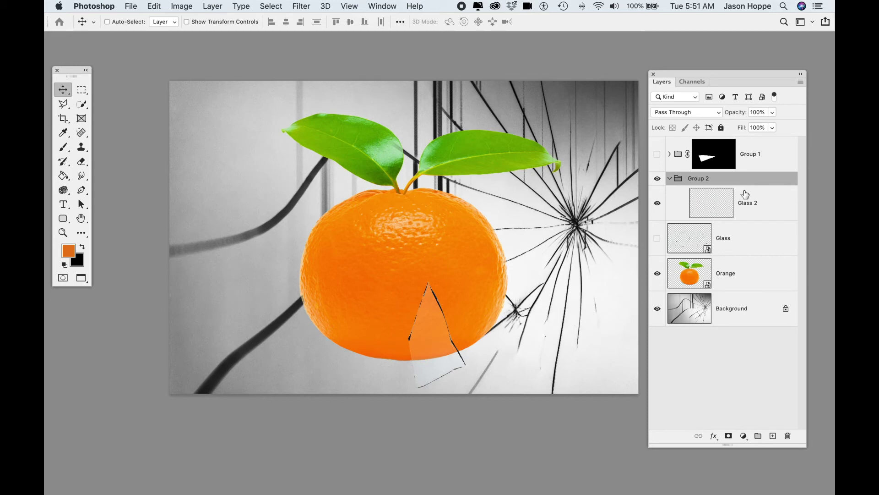
alt+click(658, 204)
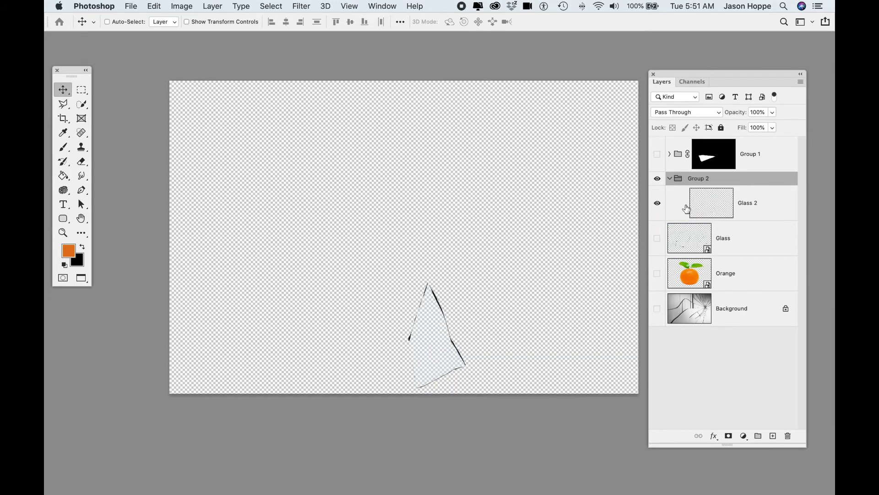
click(694, 84)
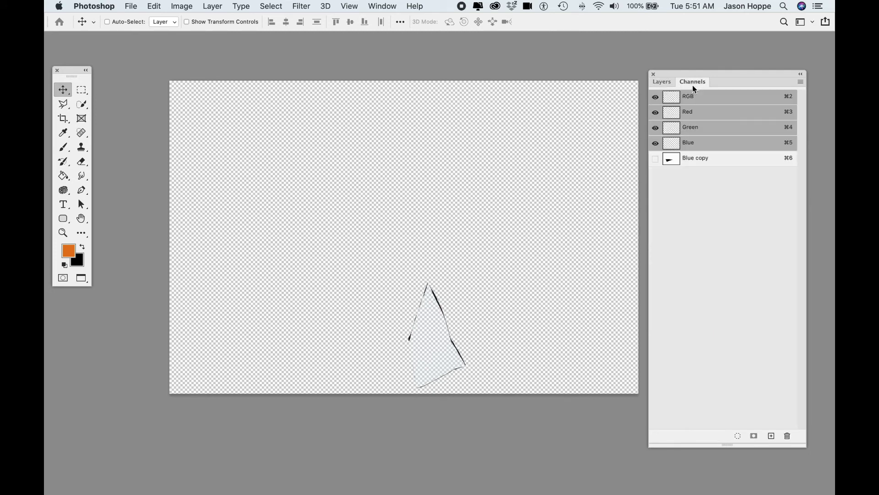
click(702, 145)
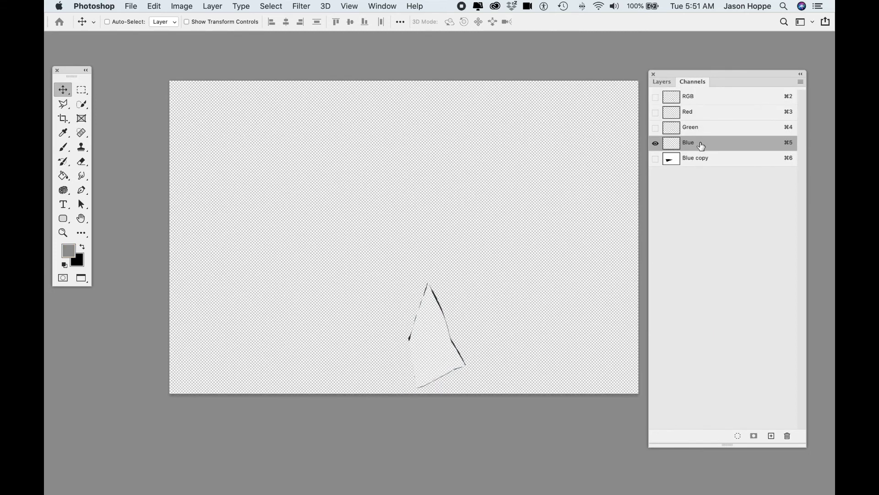
drag(730, 142, 770, 432)
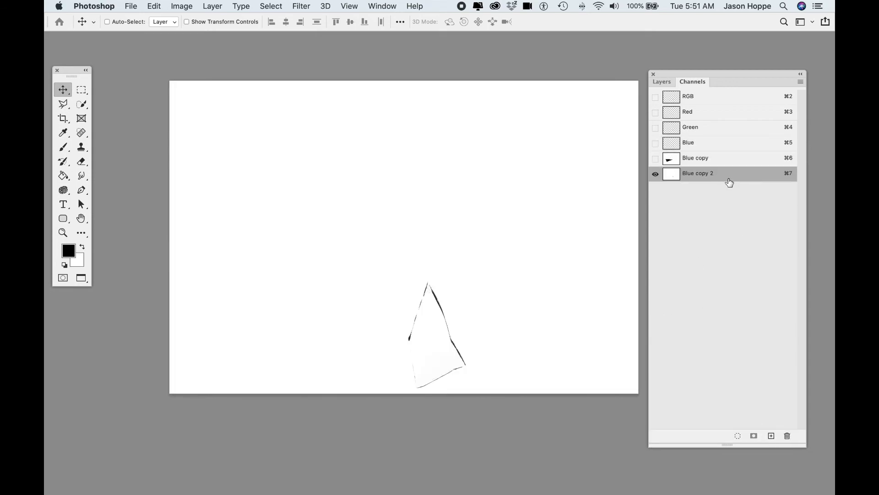
- Set Blue copy 2's Levels black input to 253, then load and invert it to select the shard
key(super+l)
drag(569, 185, 714, 185)
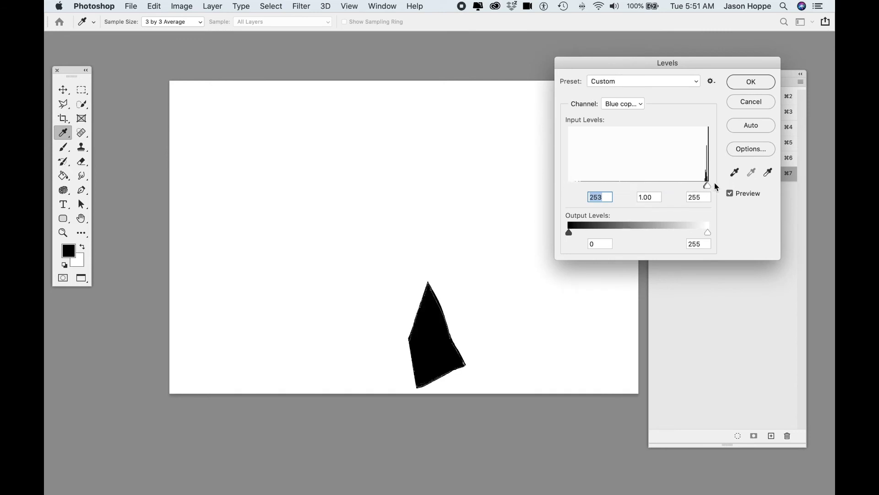
click(758, 80)
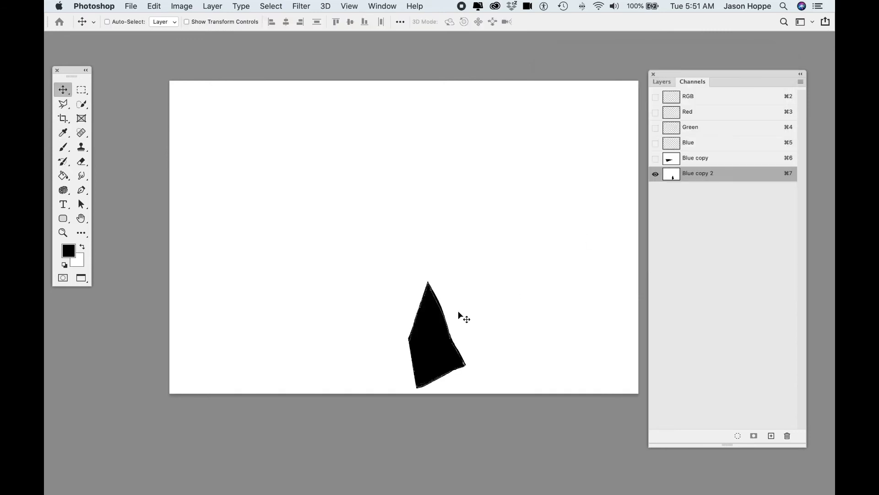
super+click(676, 177)
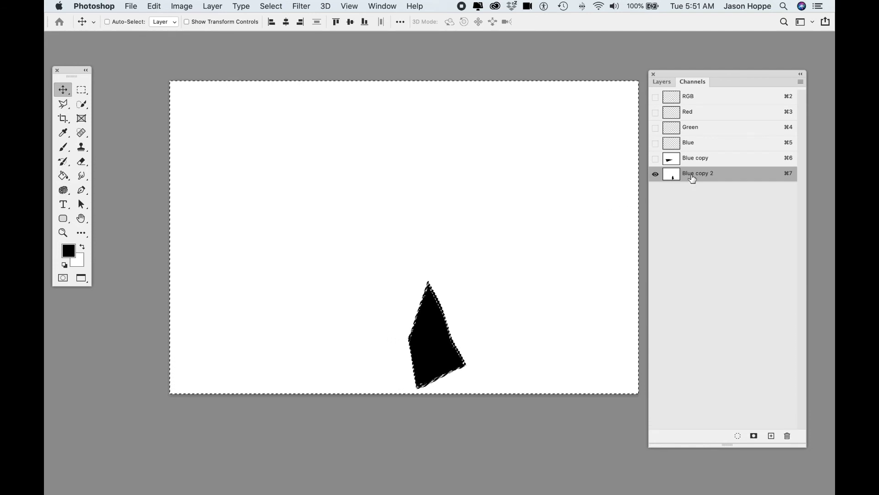
key(cmd+shift+i)
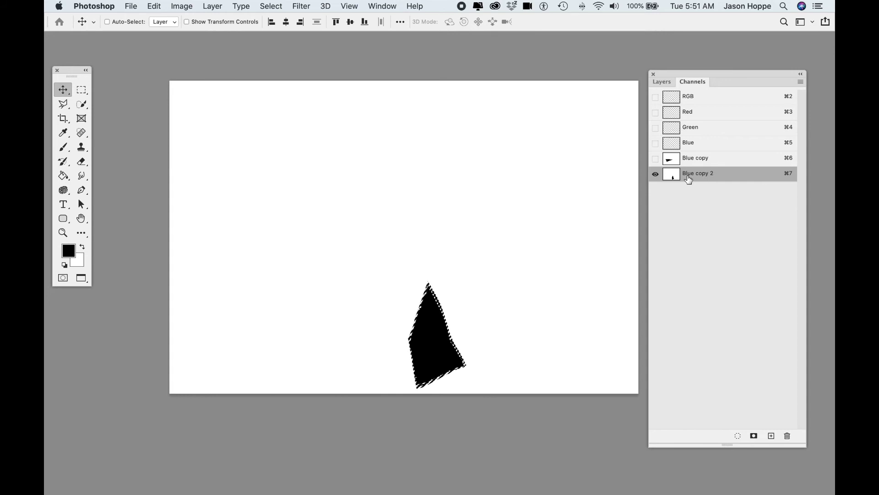
click(701, 97)
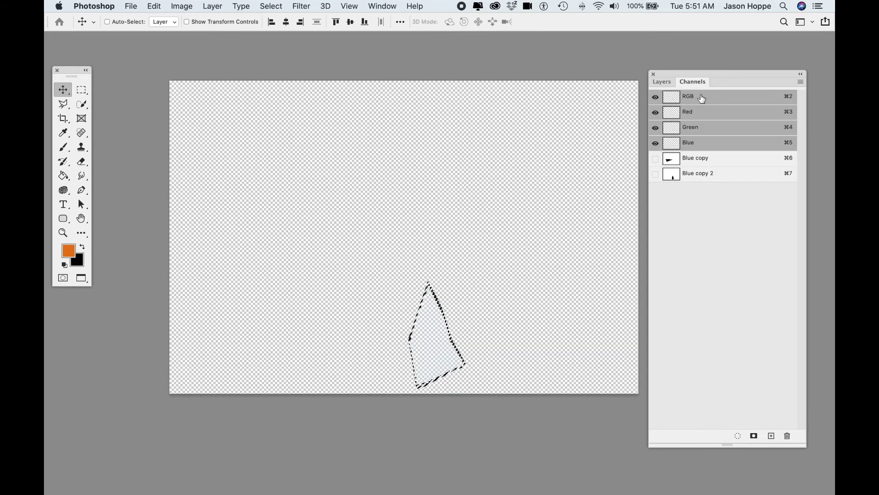
- Add a shard-shaped layer mask to Group 2, then select Orange and make Orange and Background visible
click(663, 83)
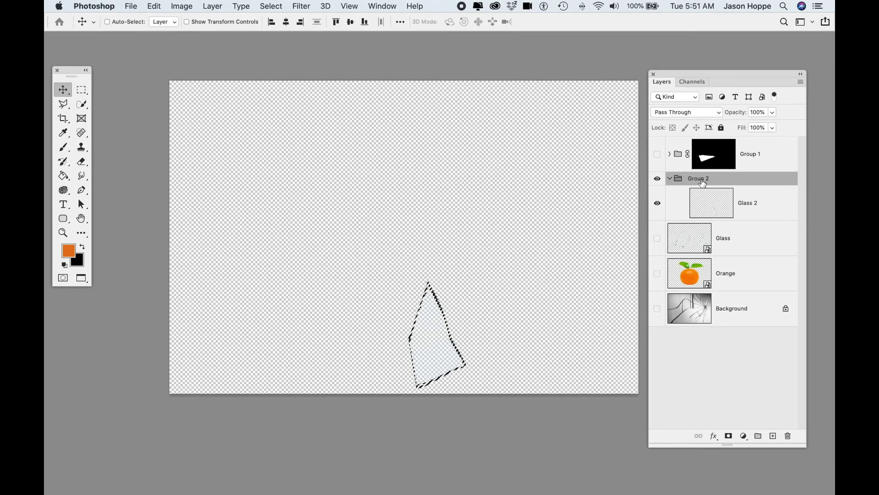
click(728, 436)
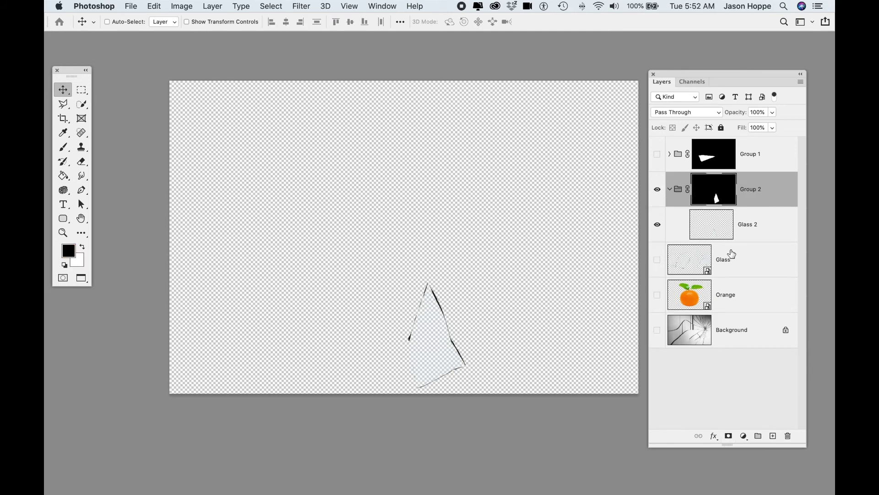
click(723, 295)
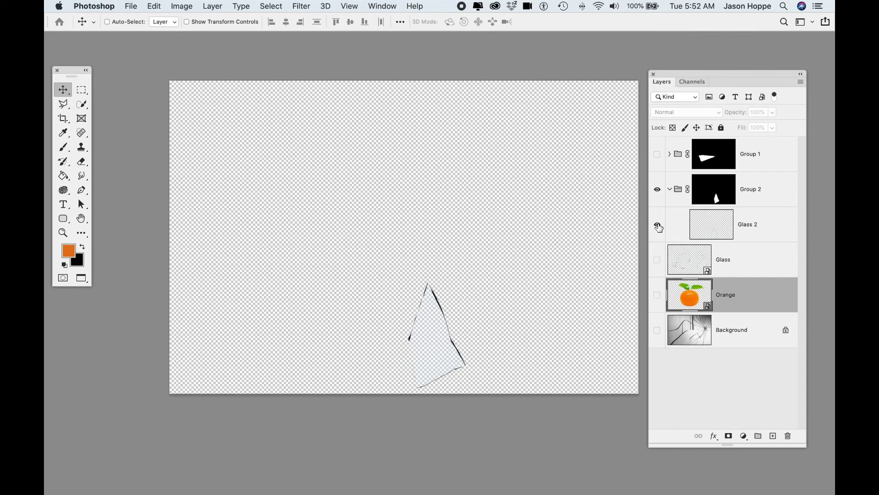
alt+click(657, 226)
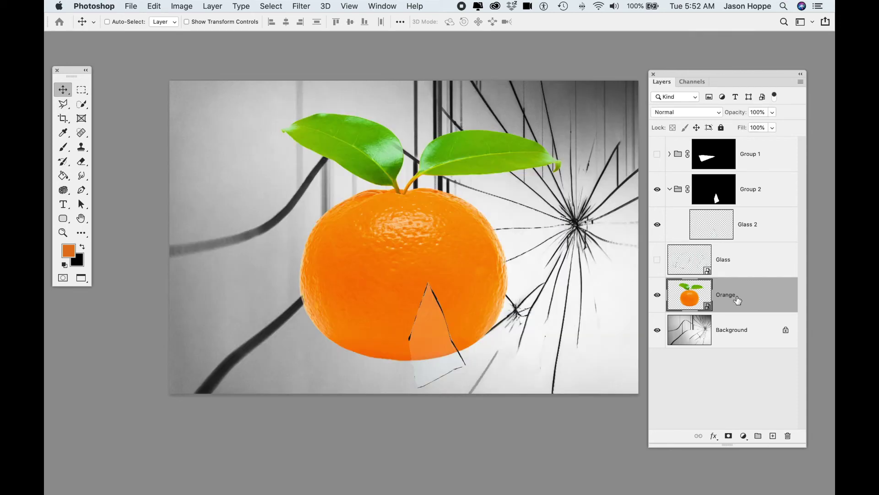
- Copy Orange into Group 2 beneath Glass 2, enlarged slightly and shifted right and up
drag(732, 298, 747, 197)
drag(761, 232, 760, 274)
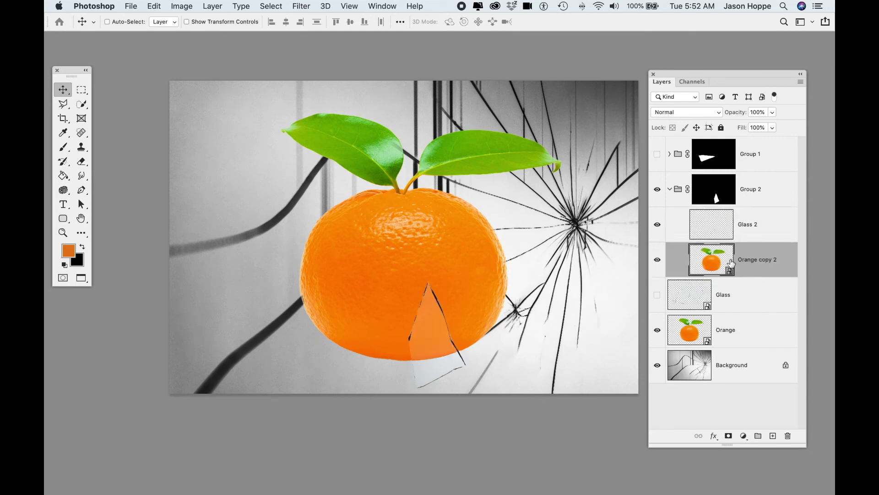
key(super+t)
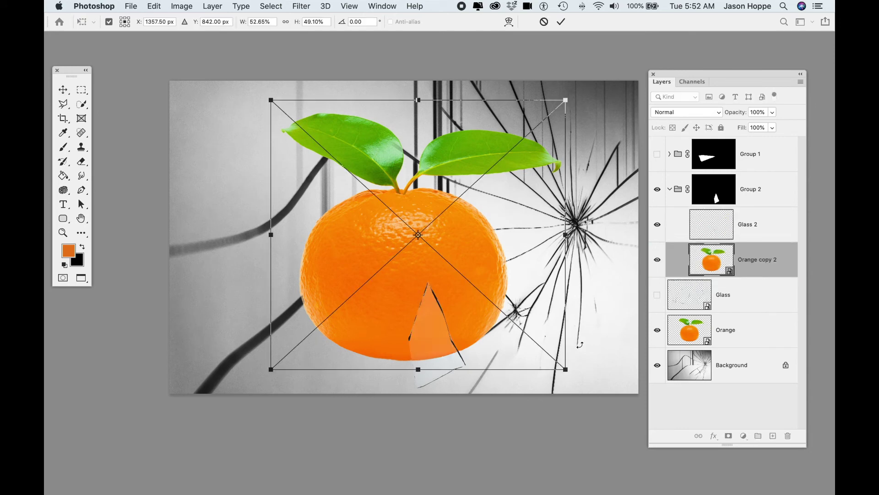
drag(566, 368, 585, 384)
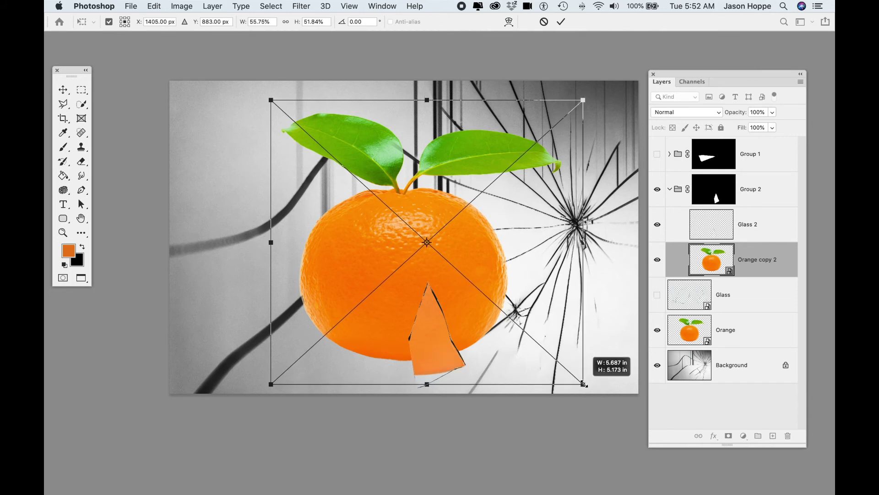
drag(537, 357, 517, 354)
key(Return)
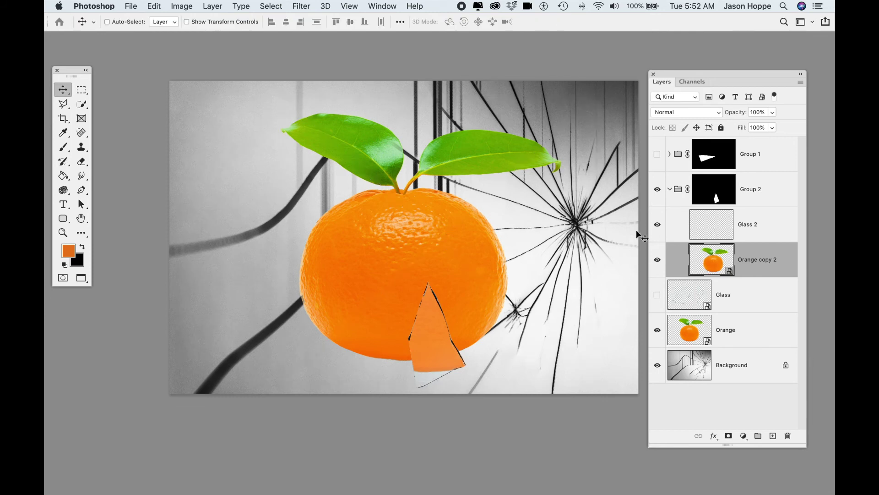
- Hide Group 1 and Group 2, then show and select the full Glass layer
click(658, 154)
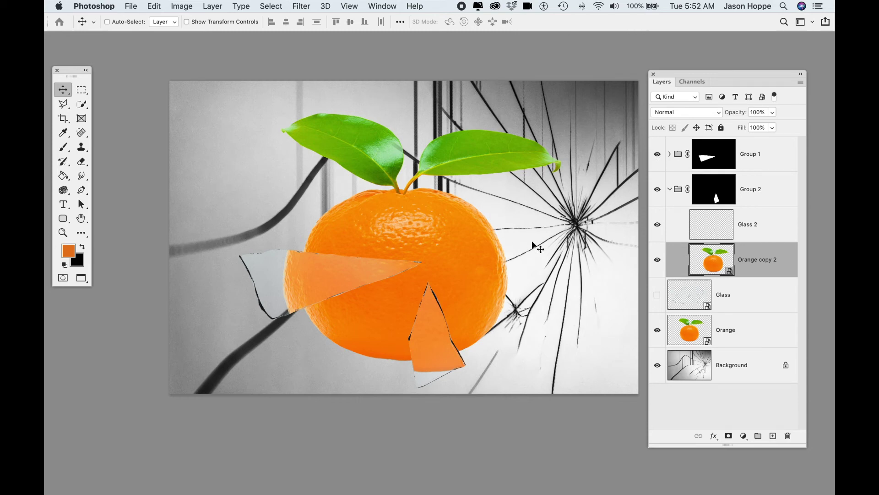
click(657, 190)
click(670, 191)
click(658, 224)
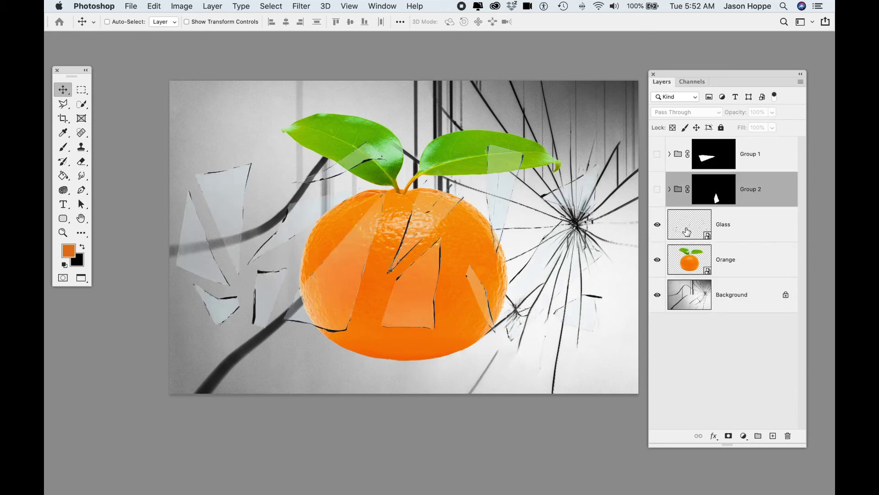
click(686, 231)
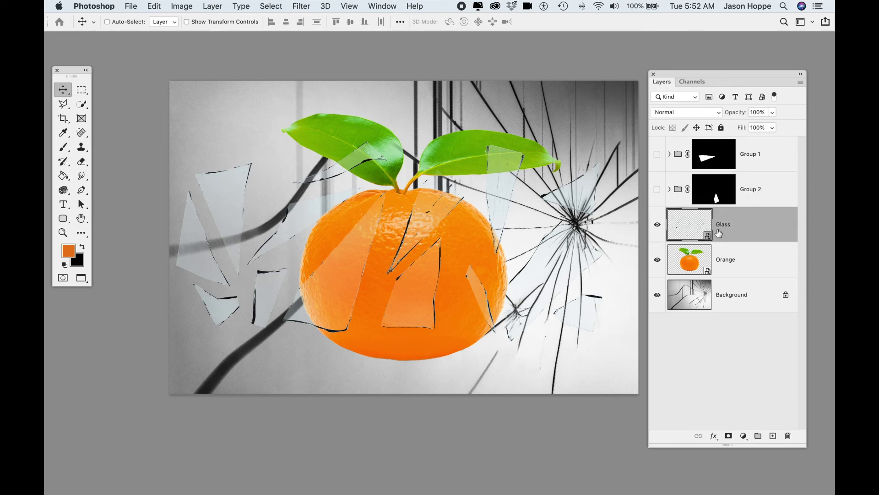
- Outline a shard near the right leaf with Polygonal Lasso, copy it to a new layer, and hide Glass
key(l)
click(472, 126)
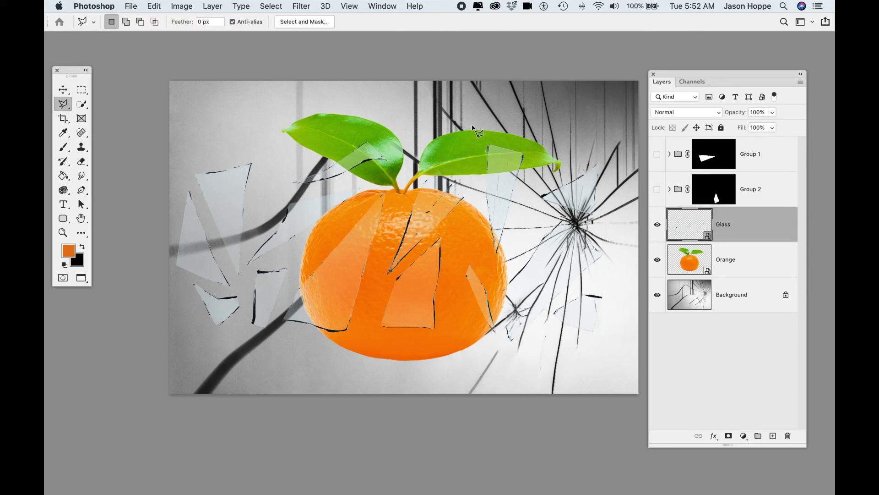
click(486, 255)
click(490, 265)
click(511, 261)
double_click(545, 137)
key(ctrl+j)
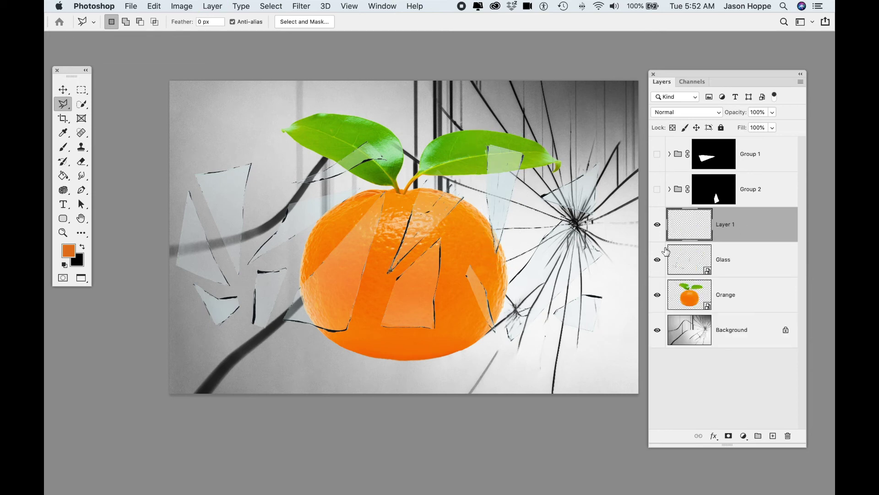
click(656, 261)
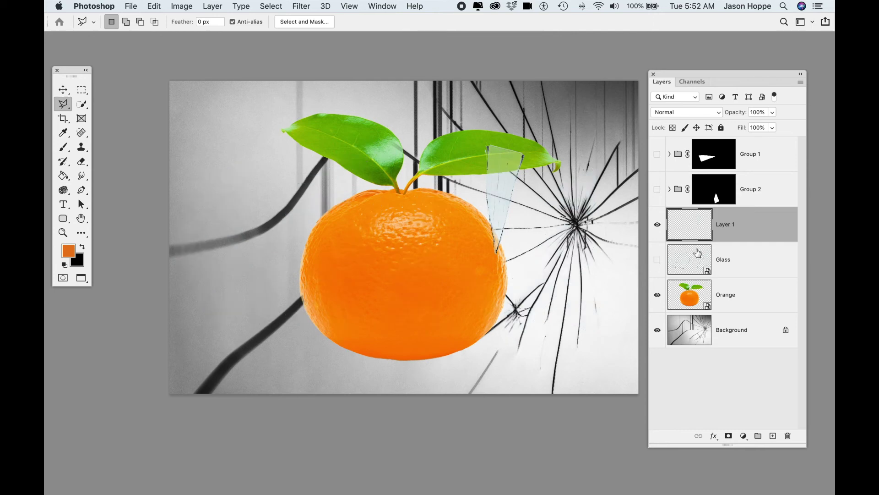
- Rename Layer 1 to 'Glass 3'
double_click(725, 225)
text(G)
key(super+a)
text(Glass 3)
key(Return)
- Rotate the Glass 3 shard to 40° and enlarge it to about 112%
key(super+t)
drag(589, 155, 623, 184)
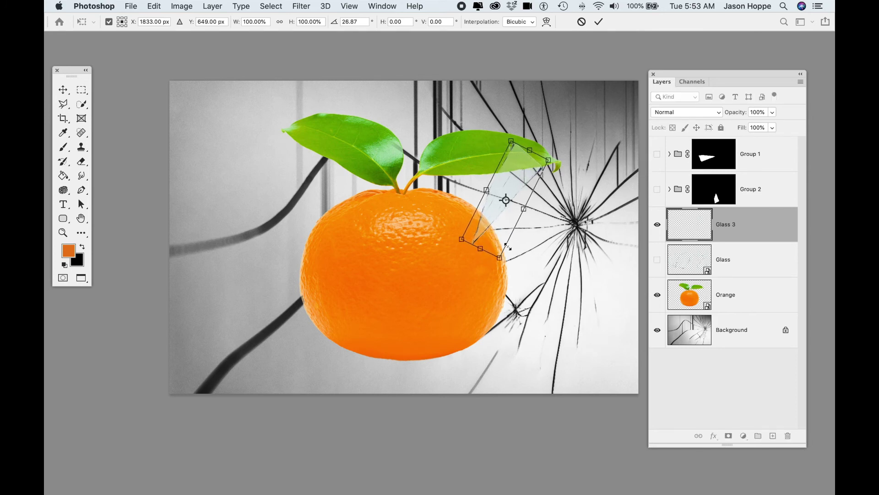
mouse_move(575, 146)
mouse_down()
mouse_move(585, 163)
mouse_move(568, 170)
mouse_move(580, 170)
mouse_up()
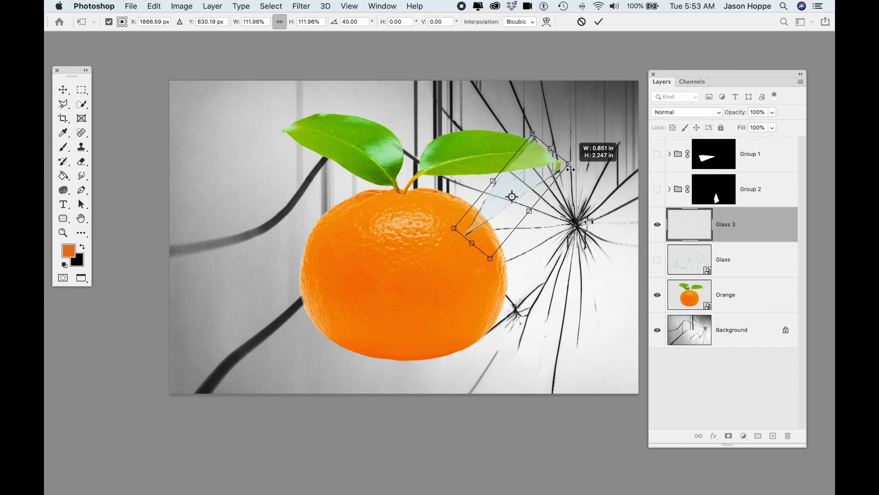
key(Return)
key(l)
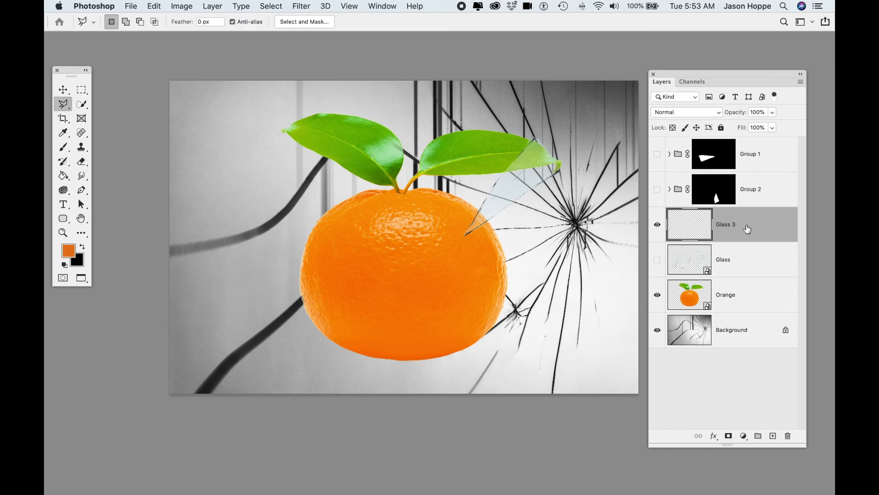
- Group Glass 3 into Group 3, show it alone, and duplicate the Blue channel
key(super+g)
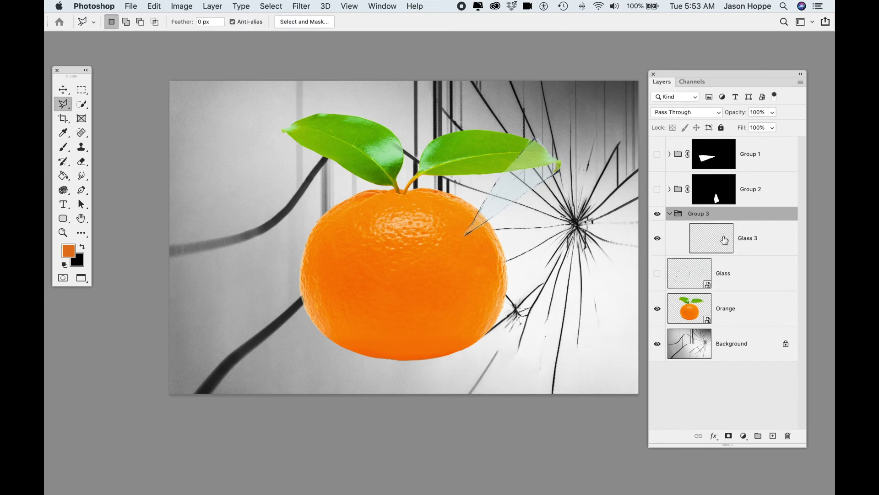
alt+click(657, 238)
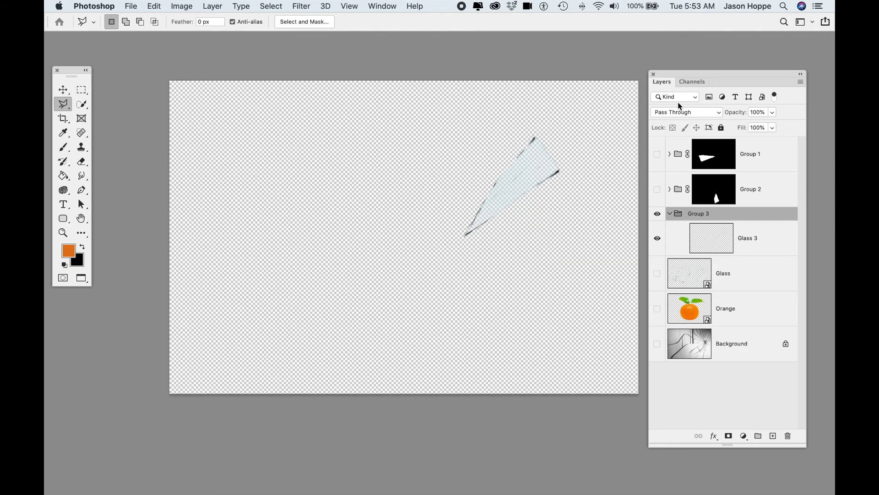
click(692, 83)
drag(702, 147, 771, 435)
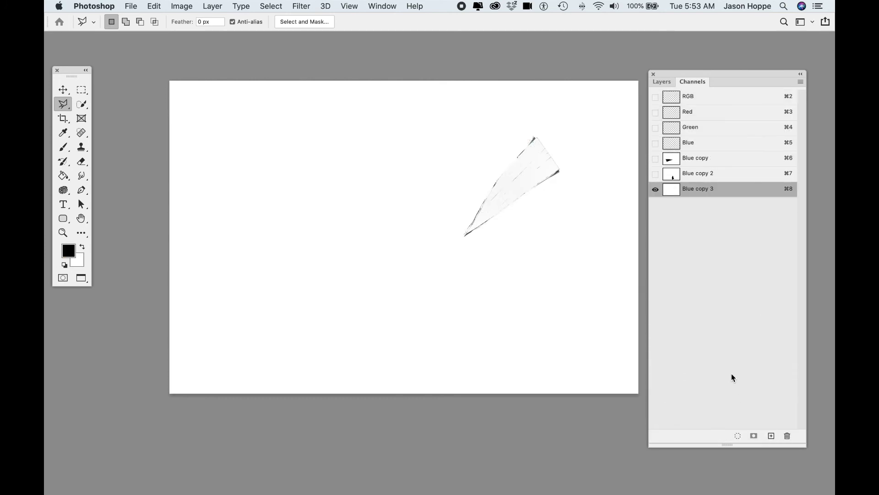
- Raise Blue copy 3's Levels black point to 129, load it as a selection, and mask Group 3
key(super+l)
drag(569, 185, 714, 184)
click(751, 82)
key(l)
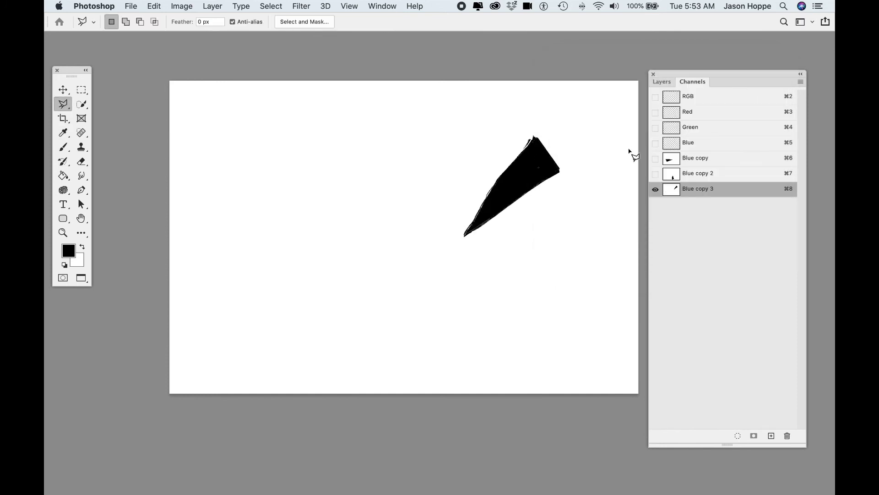
super+click(671, 194)
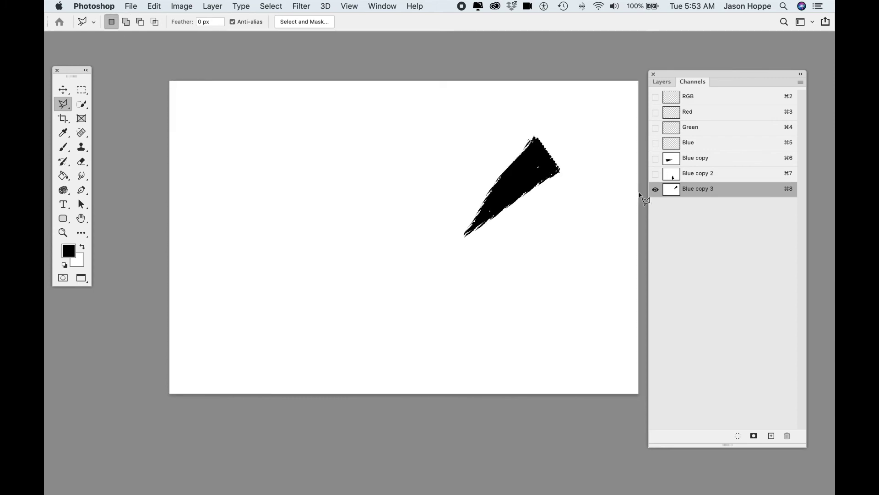
click(695, 97)
click(668, 82)
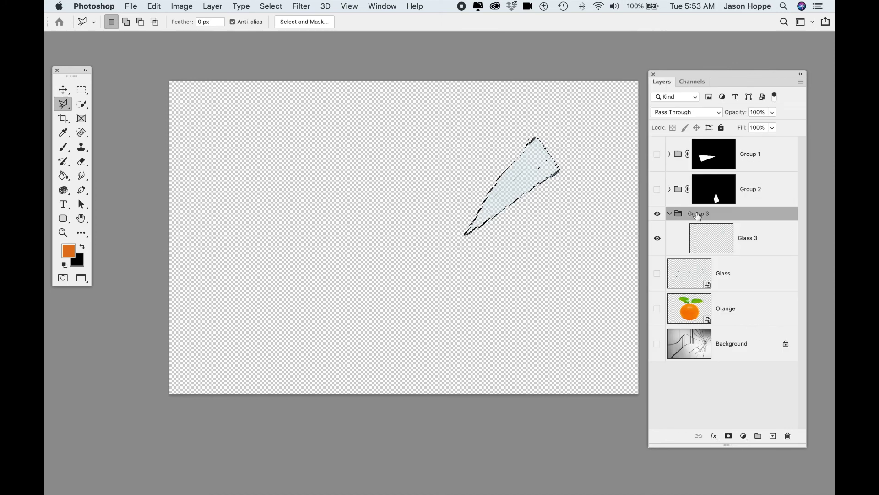
click(729, 435)
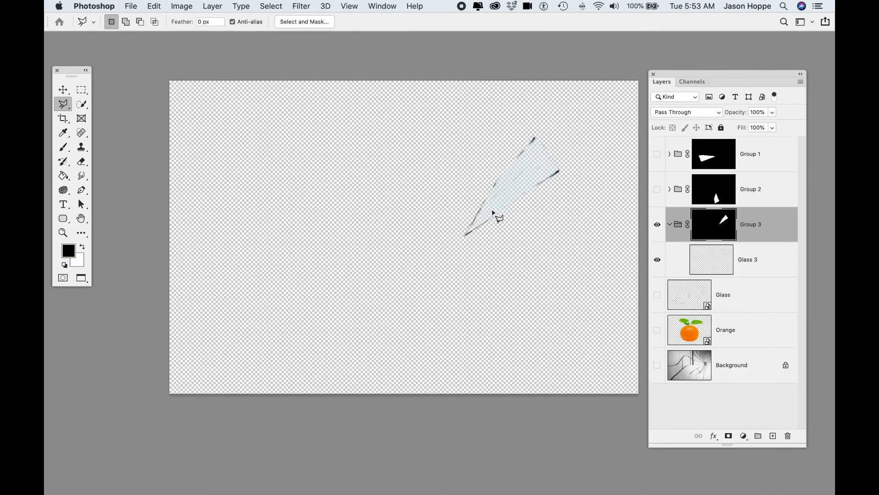
- Copy Orange into Group 3 as Orange copy 3 and show Orange, Background, Group 1 and Group 2
drag(732, 339, 756, 308)
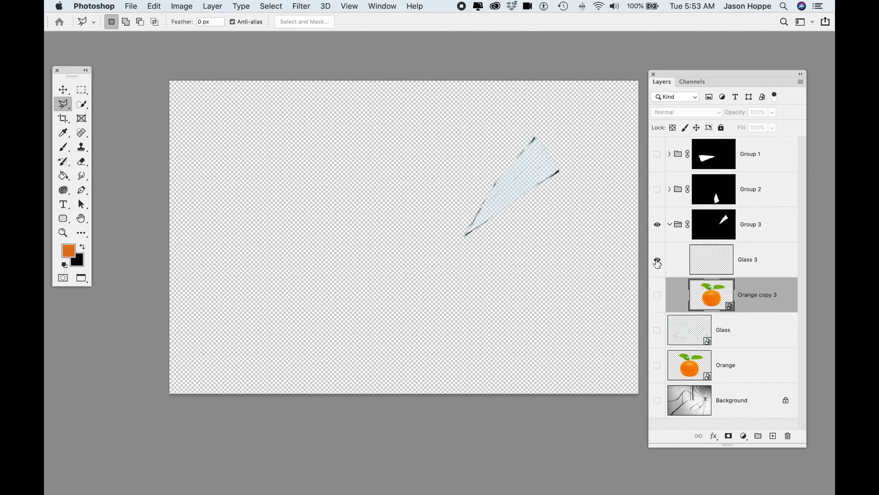
click(657, 300)
click(657, 365)
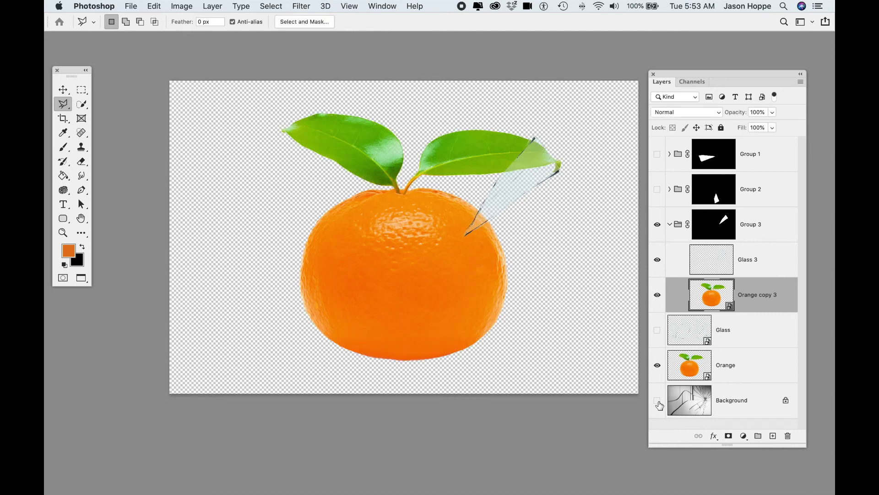
click(657, 401)
click(656, 190)
click(656, 156)
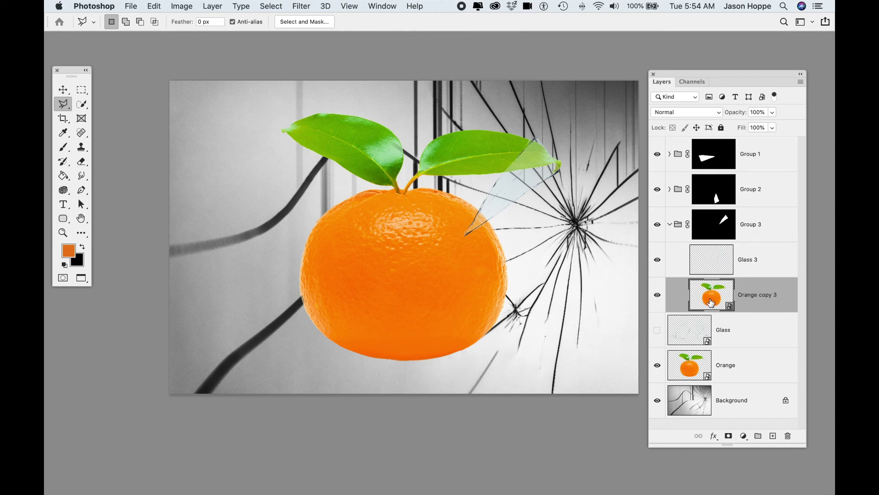
- Expand Groups 1 and 2 to check their orange copies, then collapse them
click(669, 189)
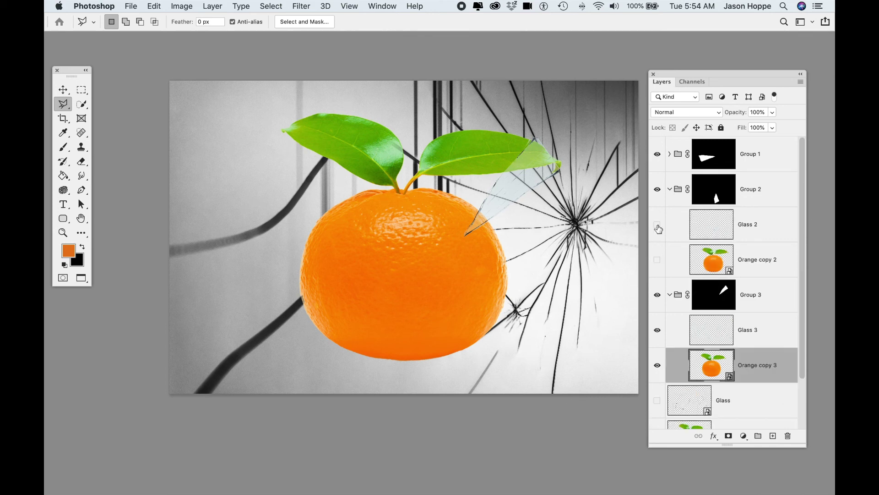
click(657, 259)
click(657, 260)
click(670, 153)
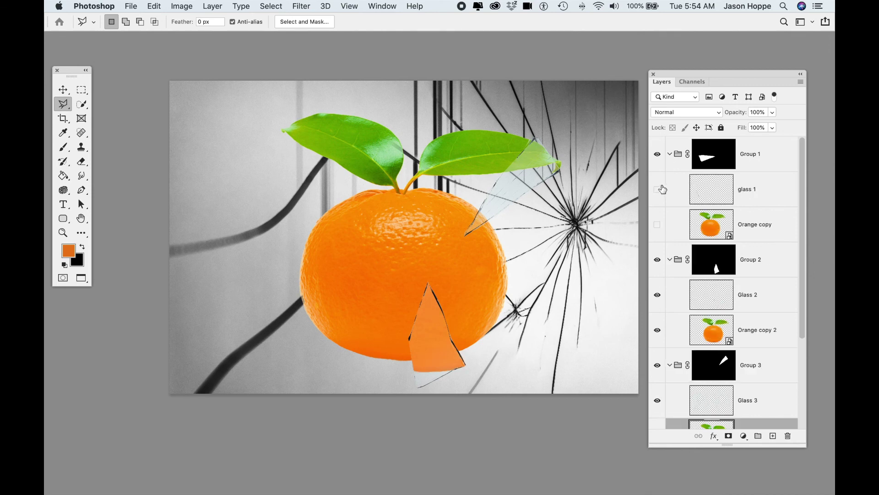
click(657, 225)
click(670, 154)
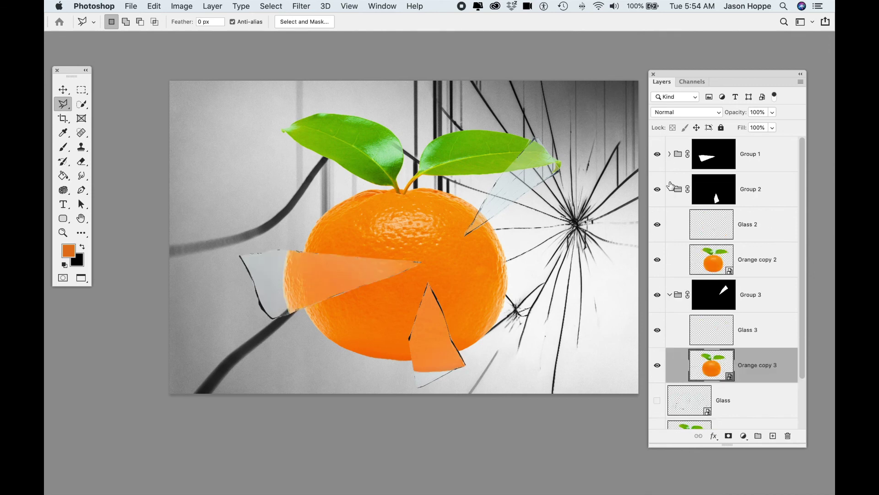
click(670, 189)
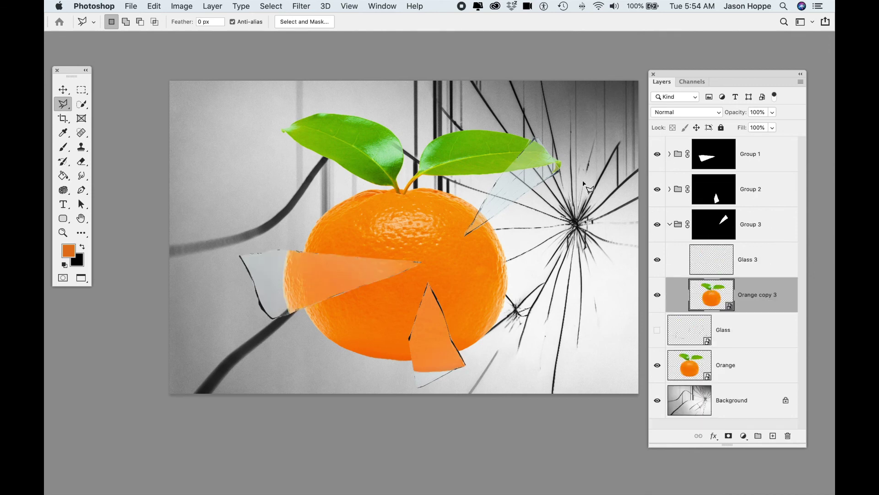
- Enlarge Orange copy 3 and distort its right corners to about 61% by 56%
key(ctrl+t)
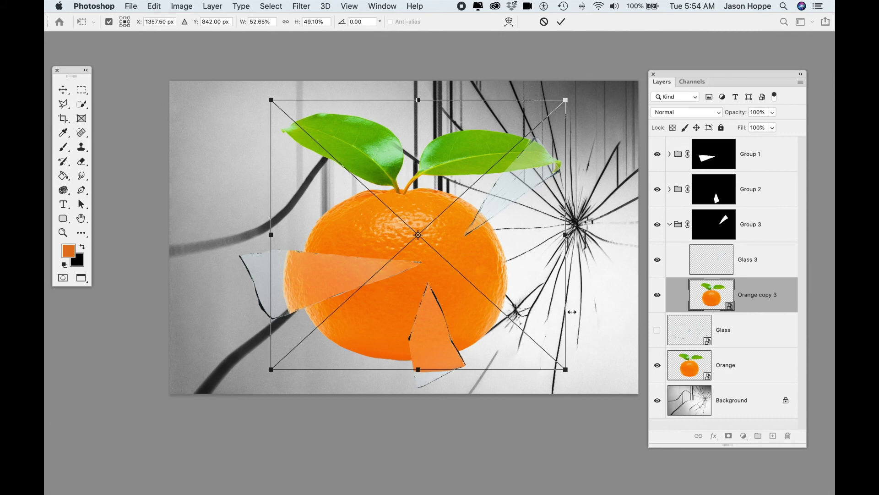
drag(566, 368, 594, 380)
right_click(531, 207)
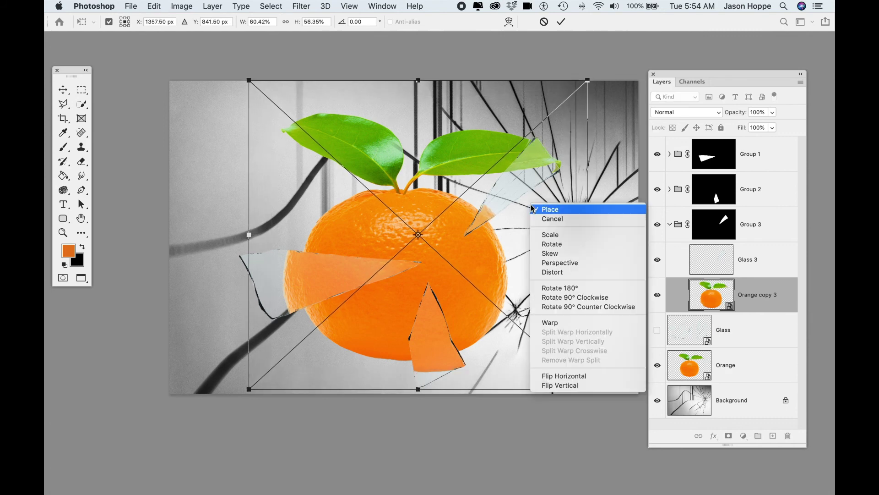
click(549, 273)
drag(588, 80, 591, 121)
drag(592, 391, 593, 374)
key(Return)
key(l)
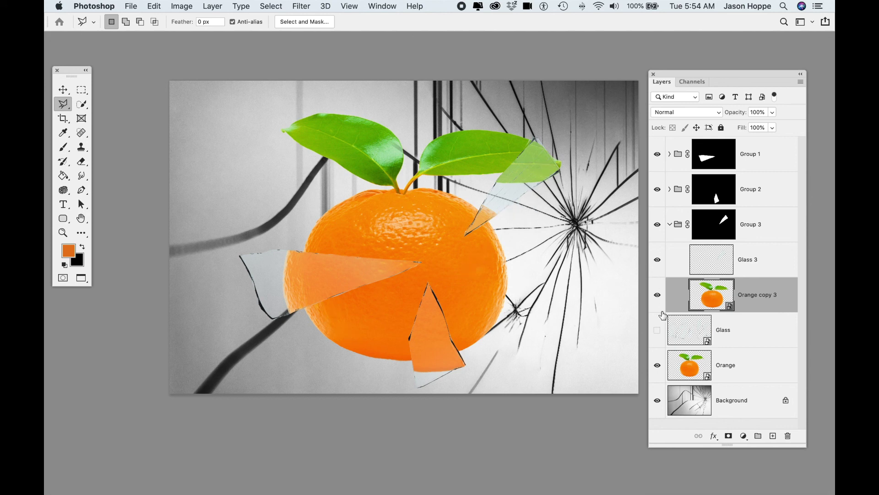
- Collapse Group 3 and toggle the full Glass layer on and off to compare
click(671, 225)
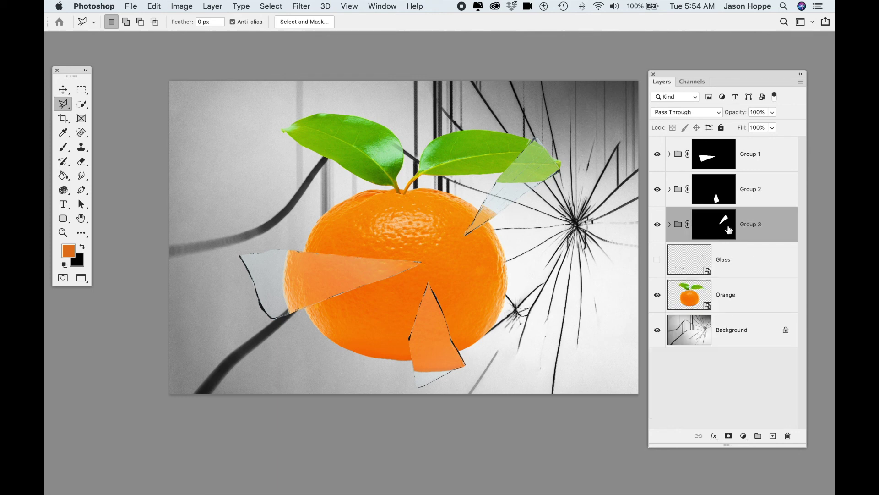
click(657, 259)
click(657, 260)
click(658, 260)
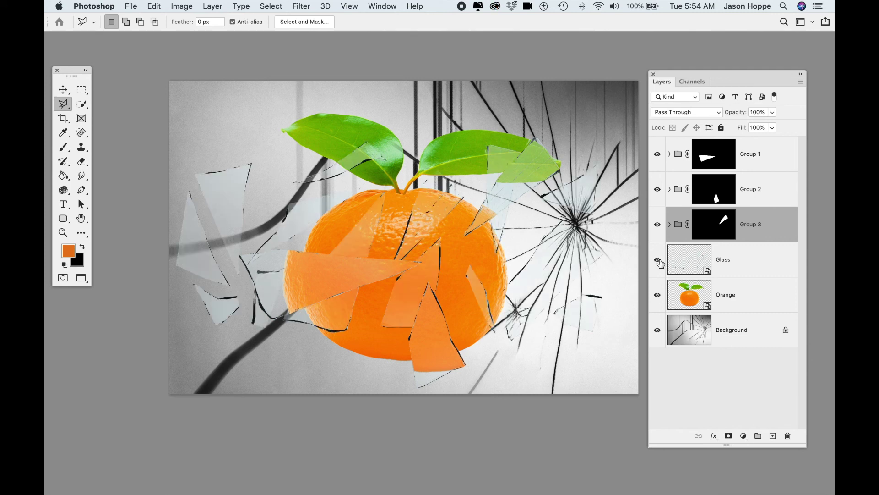
click(657, 259)
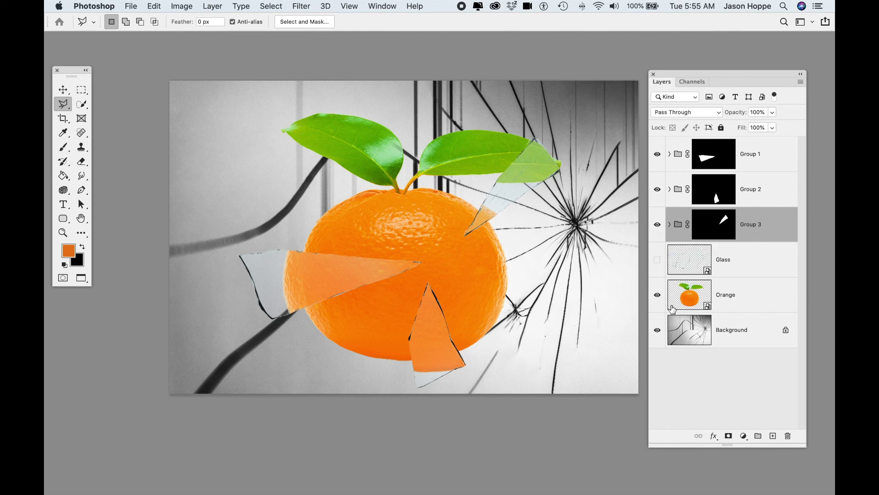
- Select Group 1 through Group 3 and group them into Group 4
shift+click(755, 159)
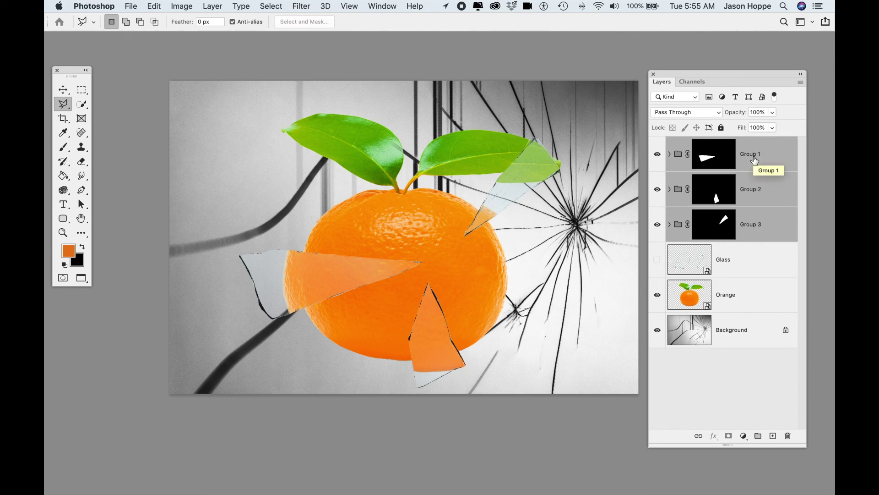
key(super+g)
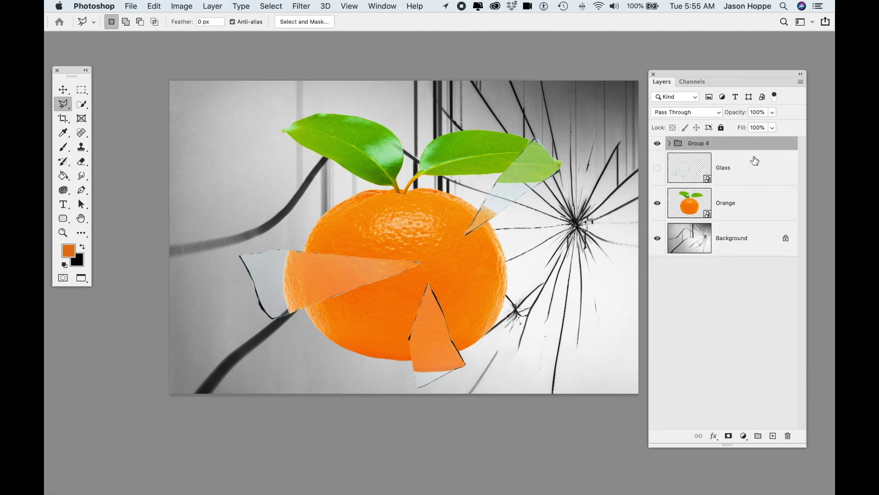
key(super+z)
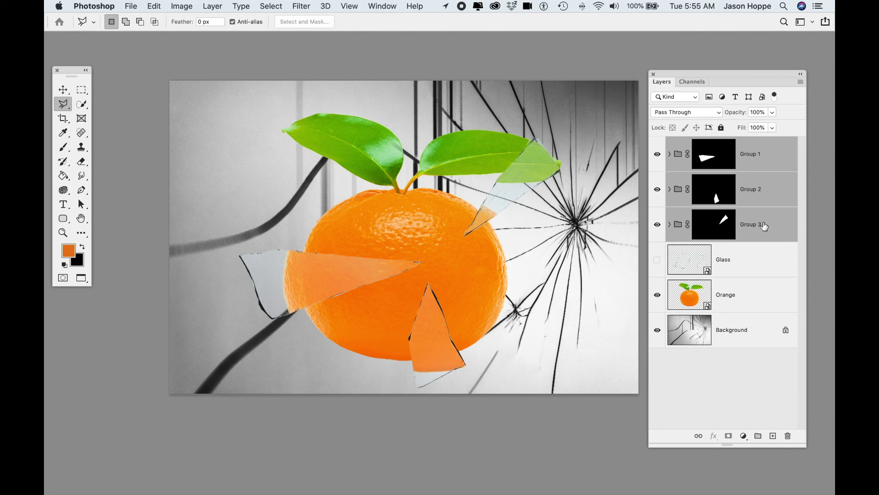
key(super+g)
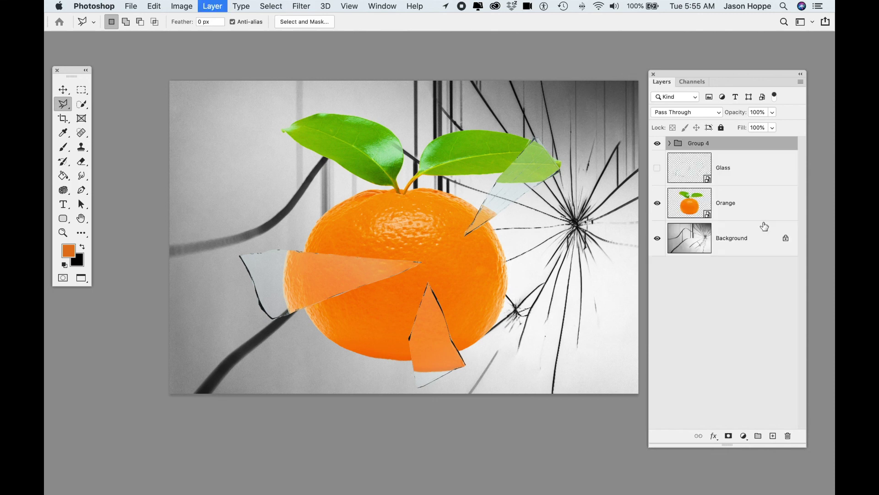
- Add a deep blue Solid Color fill layer and clip it to Group 4
click(747, 438)
click(754, 448)
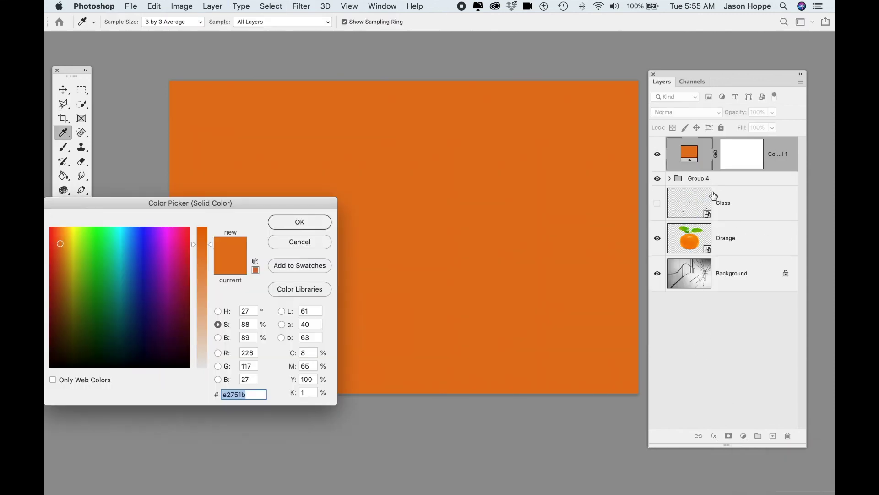
click(124, 255)
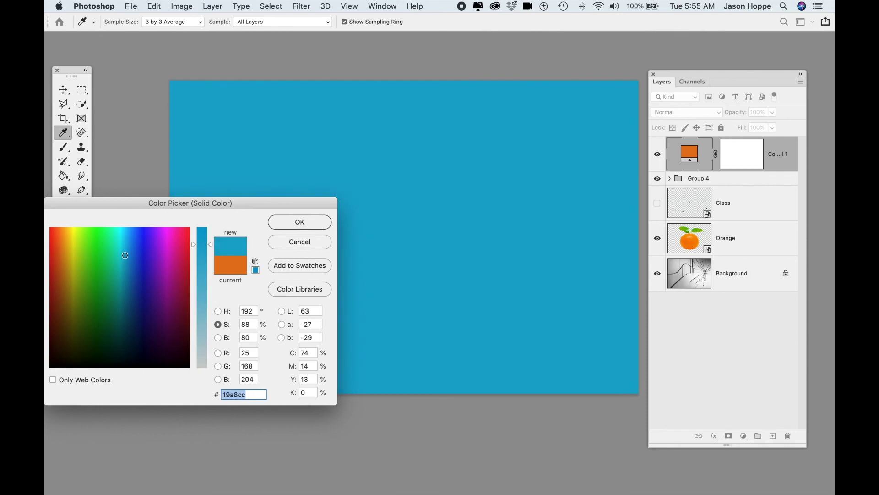
click(132, 255)
click(278, 227)
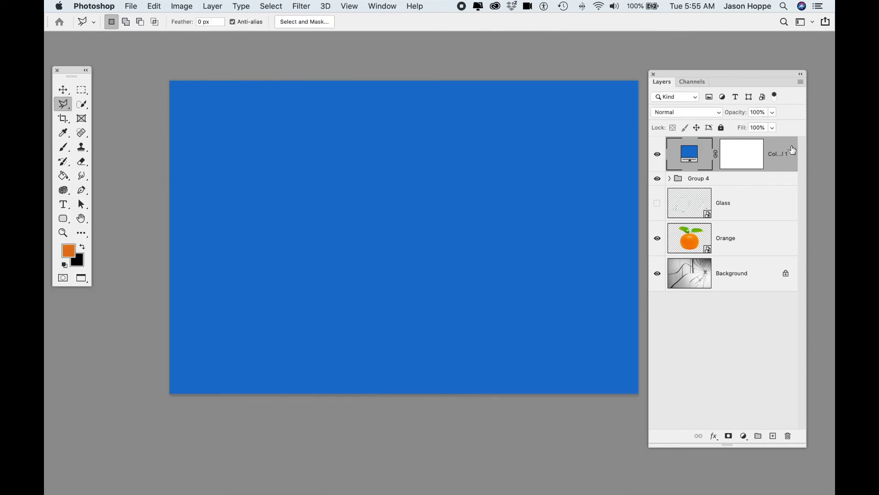
alt+click(779, 172)
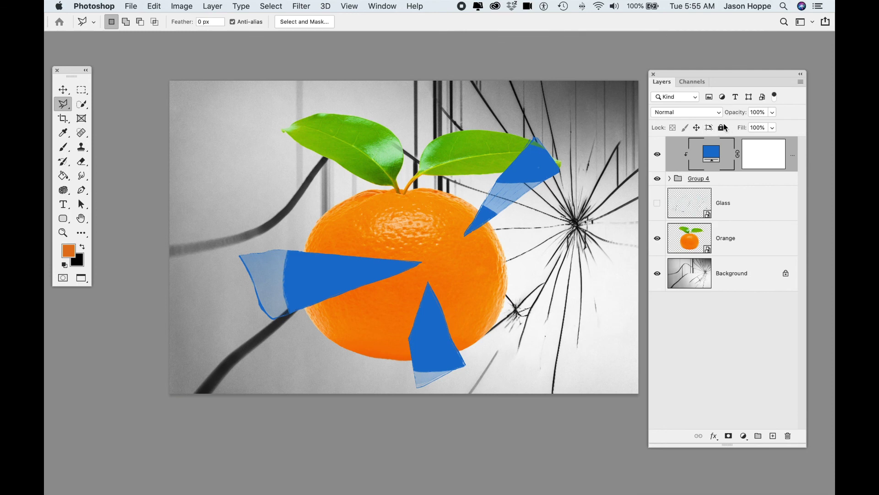
- Switch the blue fill's blend mode to Multiply and lower its opacity to about 43%
click(696, 113)
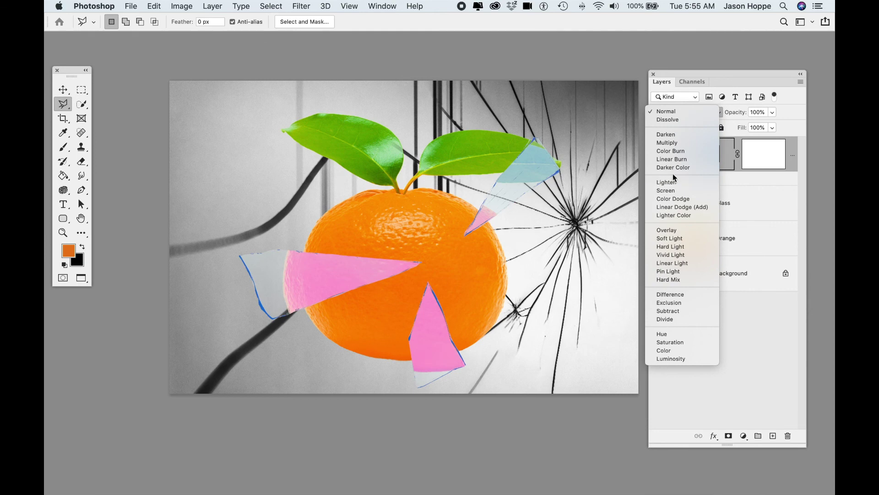
click(672, 144)
drag(736, 114, 686, 117)
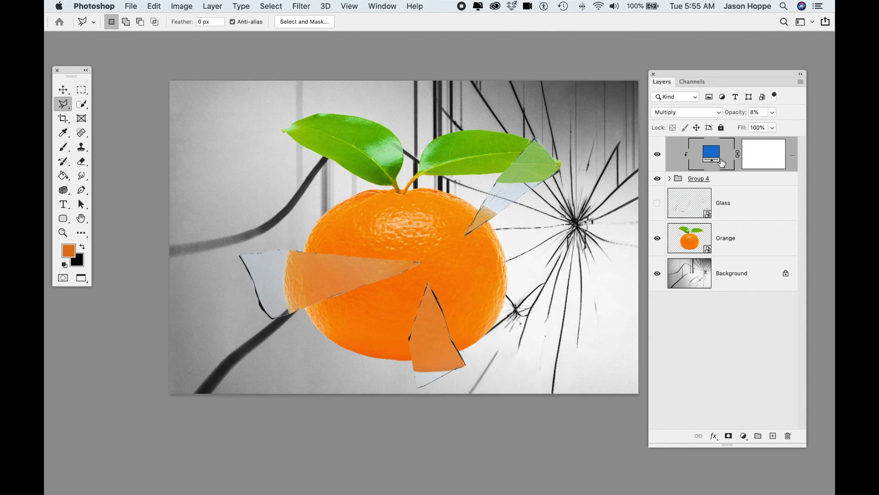
- Compare the shards with and without the blue tint, then drop the fill's opacity to 5%
click(658, 156)
click(657, 155)
click(670, 179)
click(670, 179)
click(658, 154)
click(658, 155)
drag(732, 116, 731, 116)
key(Return)
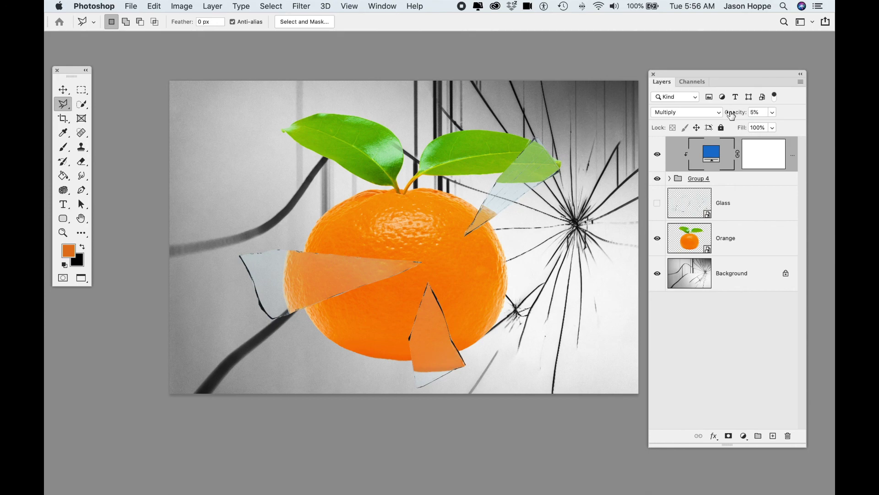